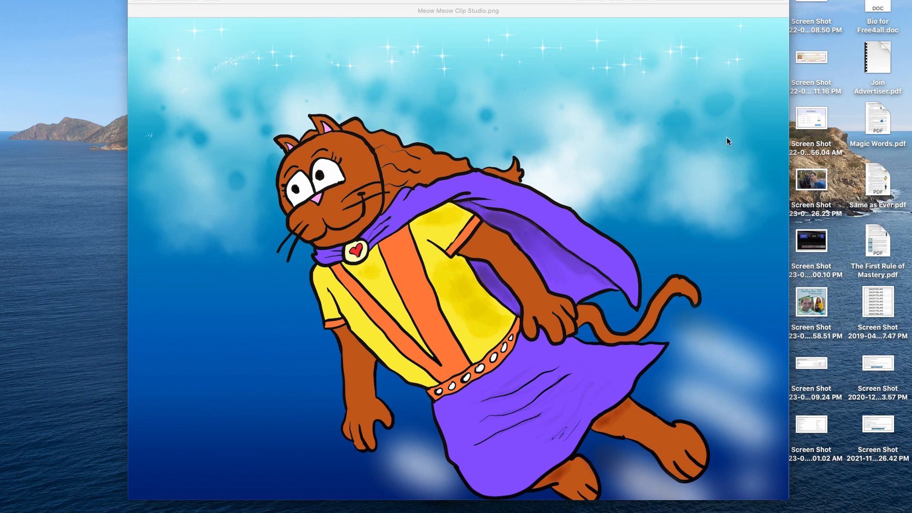
- Put away the Meow Meow Clip Studio.png image, view the front cover, and bring up Meow Meow Back Cover Alter.tif
{"action": "left_click", "coordinate": [336, 4]}
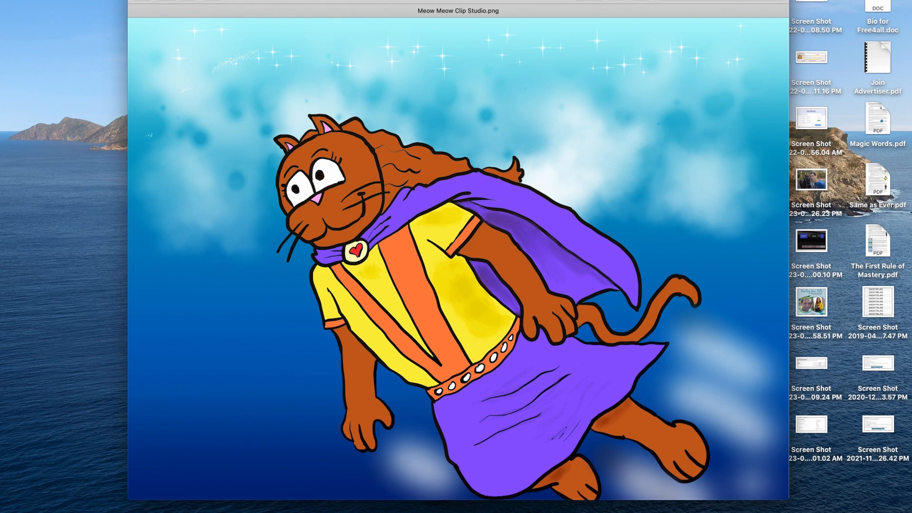
{"action": "key", "text": "super+m"}
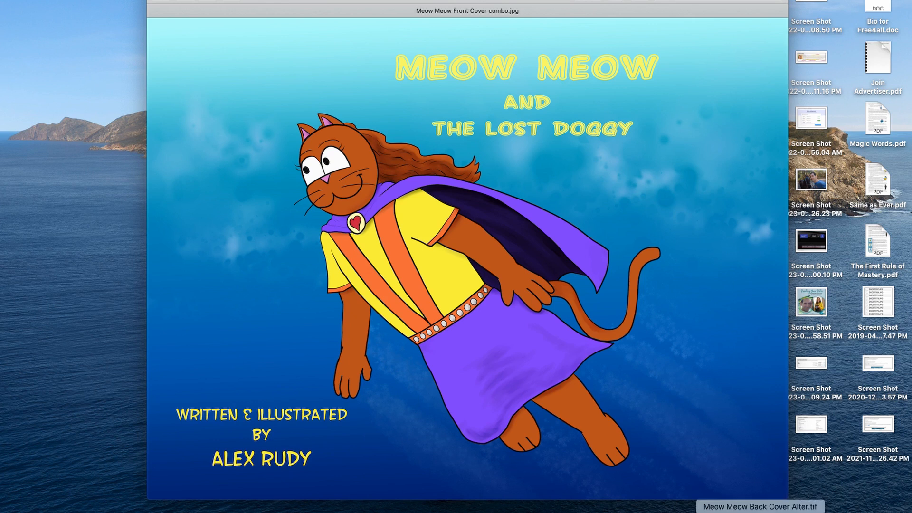
{"action": "left_click", "coordinate": [760, 512]}
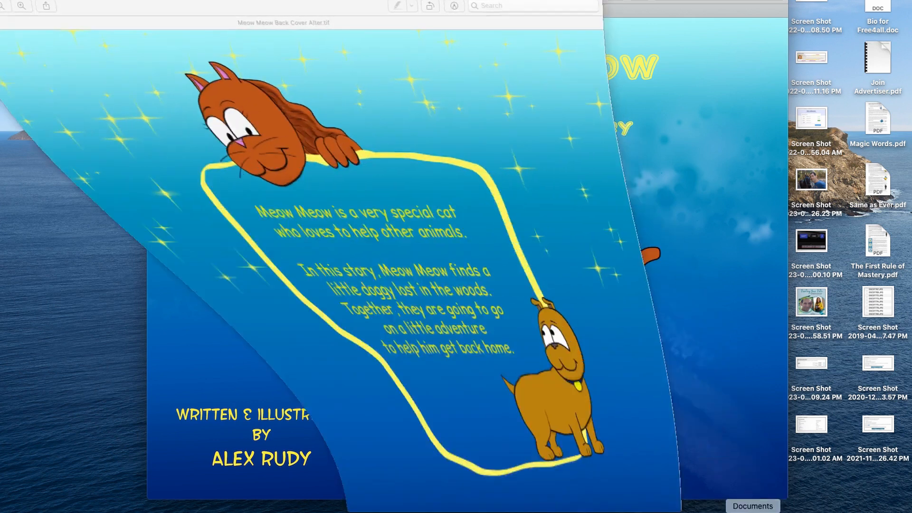
{"action": "left_click_drag", "start_coordinate": [492, 4], "coordinate": [673, 0]}
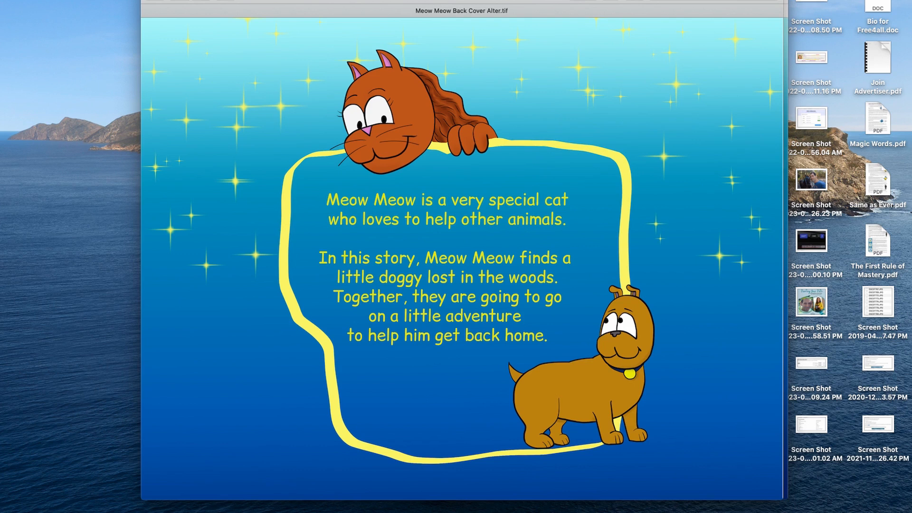
- Shift the back cover window over the front cover to compare them, and bring up Front back cover w spine fix.png
{"action": "left_click_drag", "start_coordinate": [462, 1], "coordinate": [531, 1]}
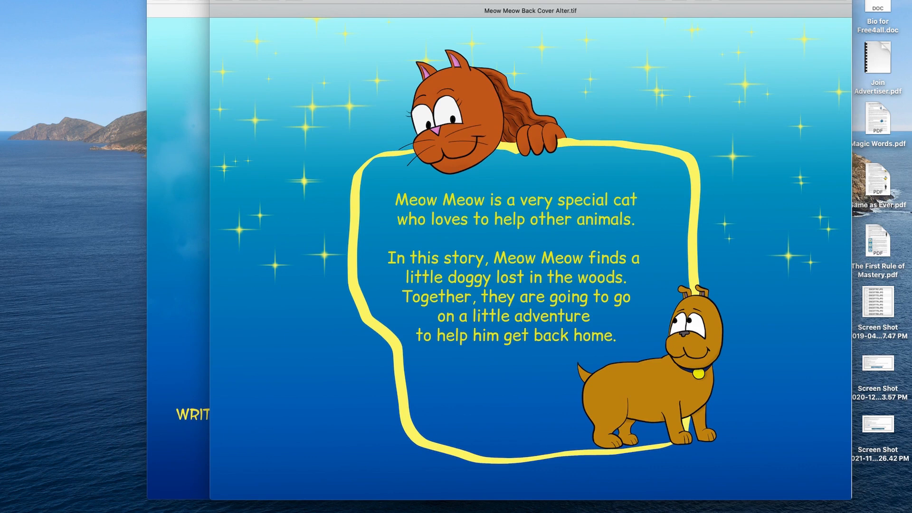
{"action": "left_click_drag", "start_coordinate": [531, 2], "coordinate": [496, 2]}
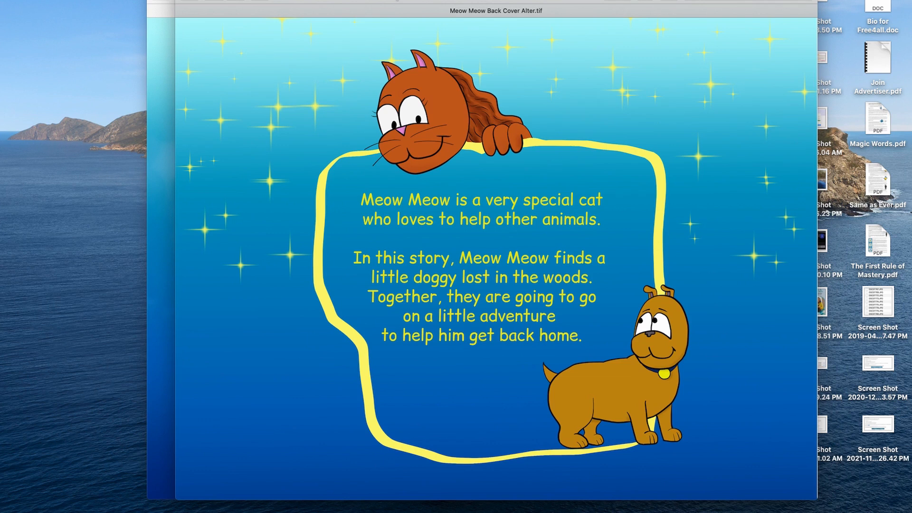
{"action": "left_click_drag", "start_coordinate": [406, 1], "coordinate": [371, 1]}
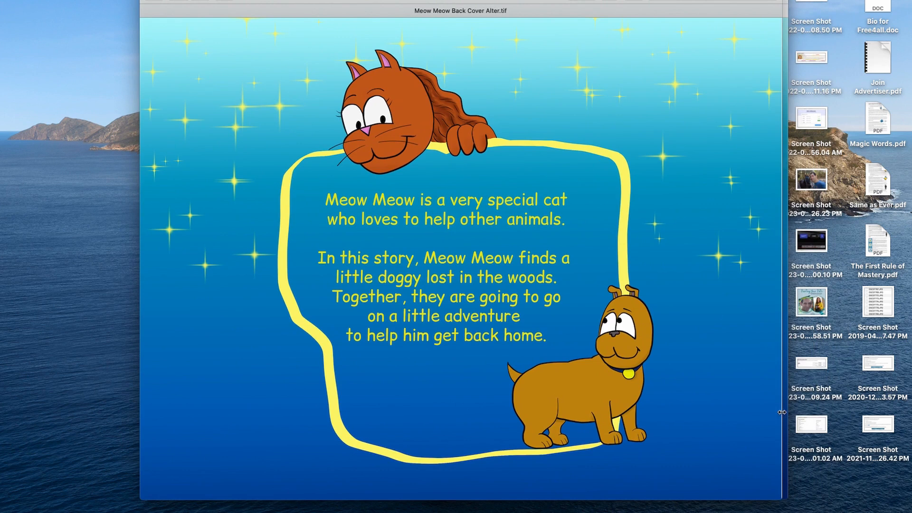
{"action": "left_click", "coordinate": [780, 511]}
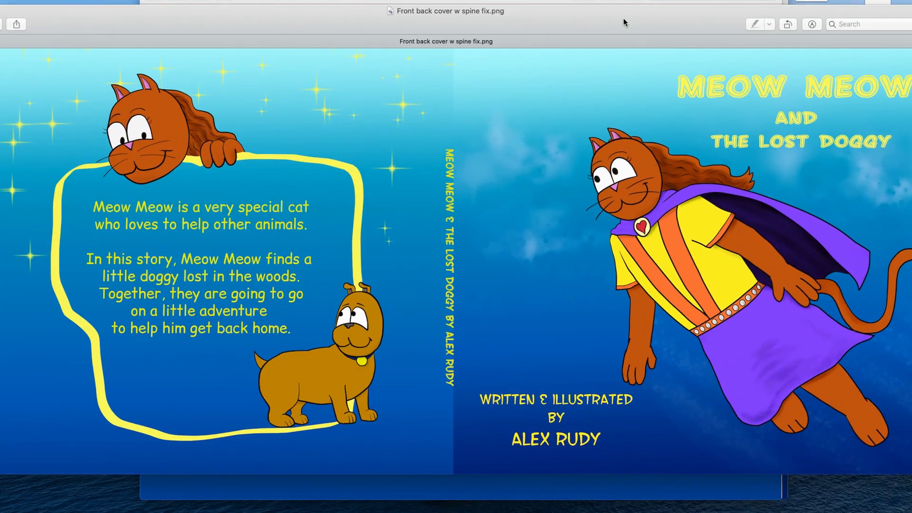
{"action": "left_click_drag", "start_coordinate": [626, 24], "coordinate": [647, 5]}
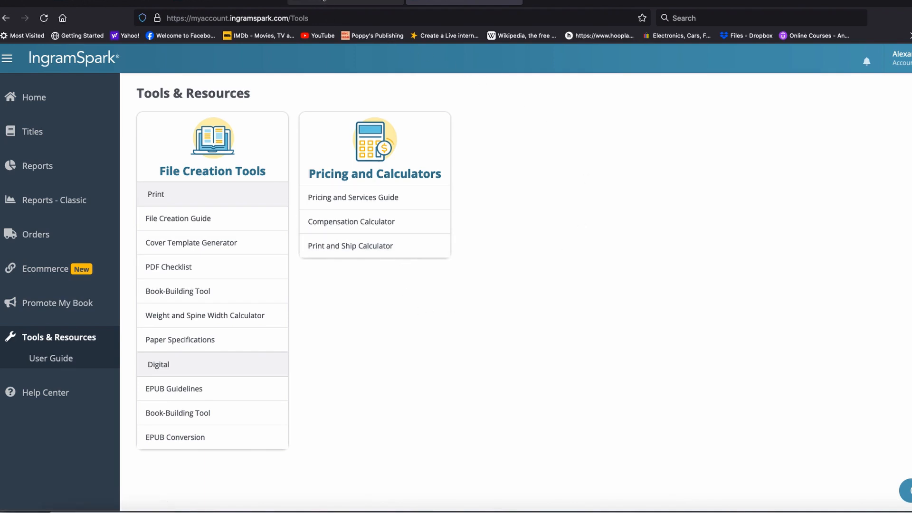
- Review the IngramSpark Cover Template Generator form, from ISBN and trim size through binding, cover finish, page count and file type
{"action": "left_click", "coordinate": [323, 1]}
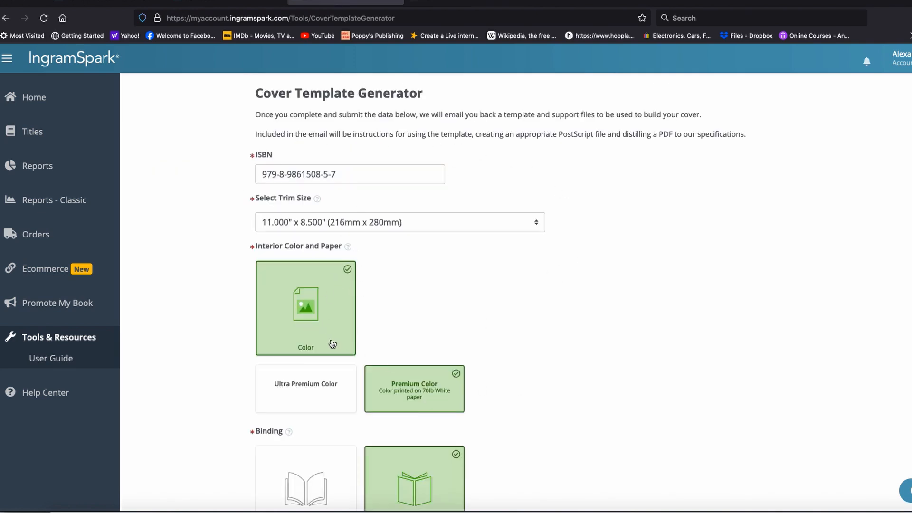
{"action": "scroll", "coordinate": [574, 364], "scroll_direction": "down", "scroll_amount": 2}
{"action": "scroll", "coordinate": [575, 365], "scroll_direction": "down", "scroll_amount": 5}
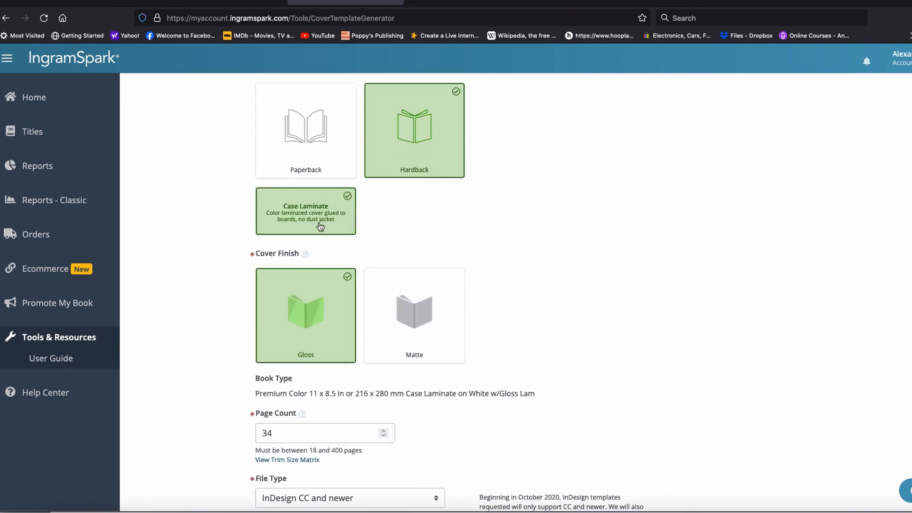
{"action": "scroll", "coordinate": [505, 397], "scroll_direction": "down", "scroll_amount": 3}
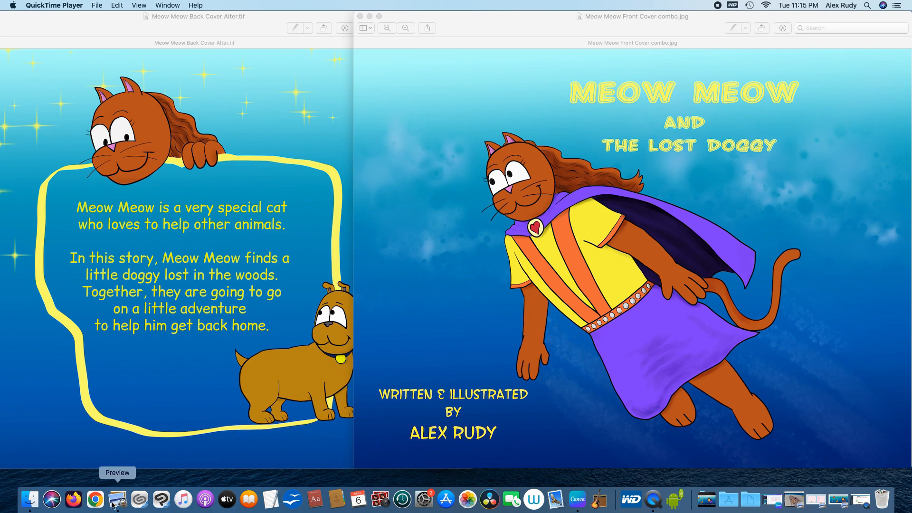
{"action": "left_click", "coordinate": [30, 499]}
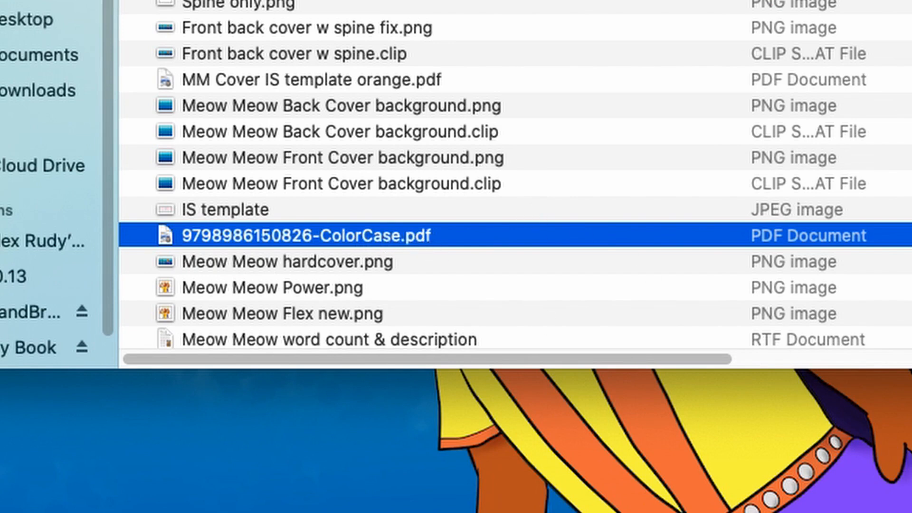
{"action": "left_click", "coordinate": [816, 501]}
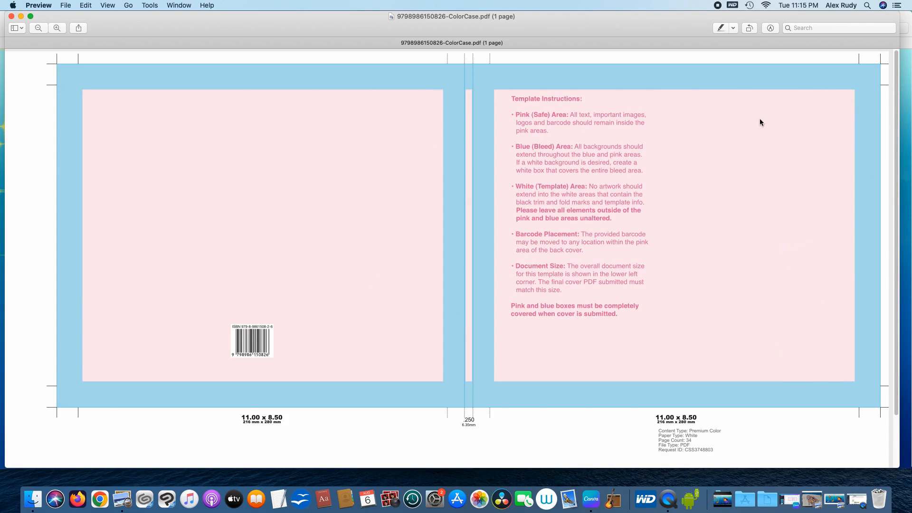
{"action": "left_click", "coordinate": [56, 28]}
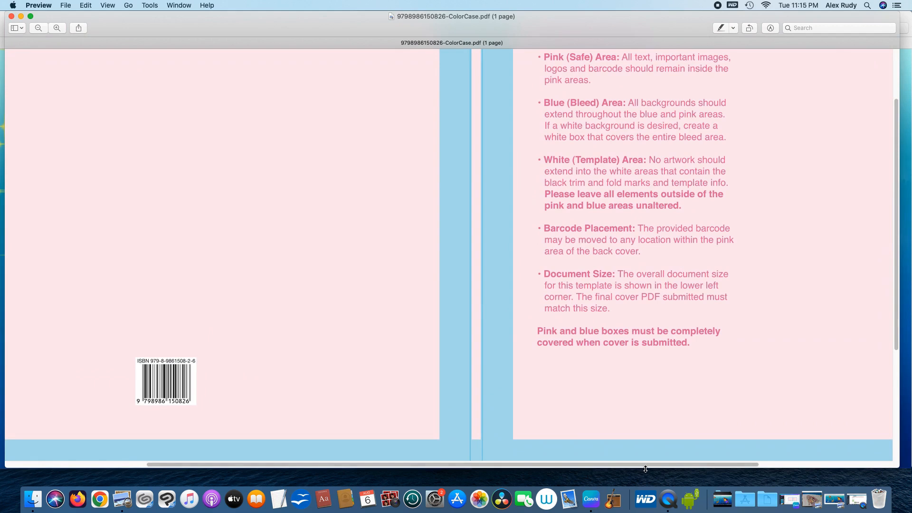
{"action": "left_click_drag", "start_coordinate": [644, 465], "coordinate": [778, 469]}
{"action": "scroll", "coordinate": [581, 189], "scroll_direction": "up", "scroll_amount": 3}
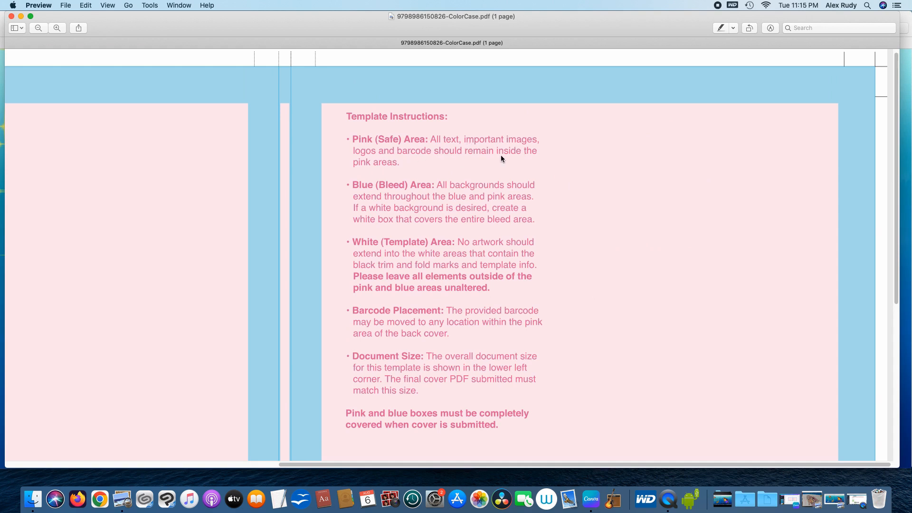
{"action": "scroll", "coordinate": [512, 226], "scroll_direction": "down", "scroll_amount": 2}
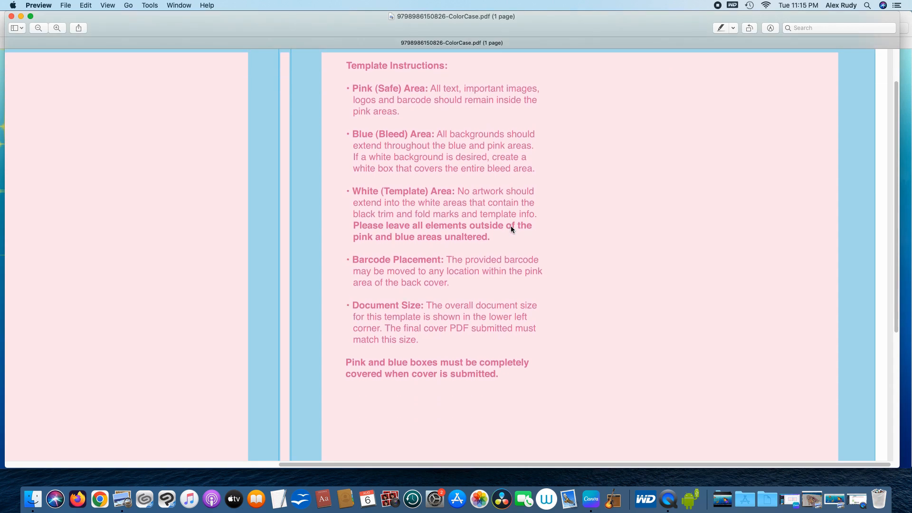
{"action": "scroll", "coordinate": [511, 231], "scroll_direction": "up", "scroll_amount": 2}
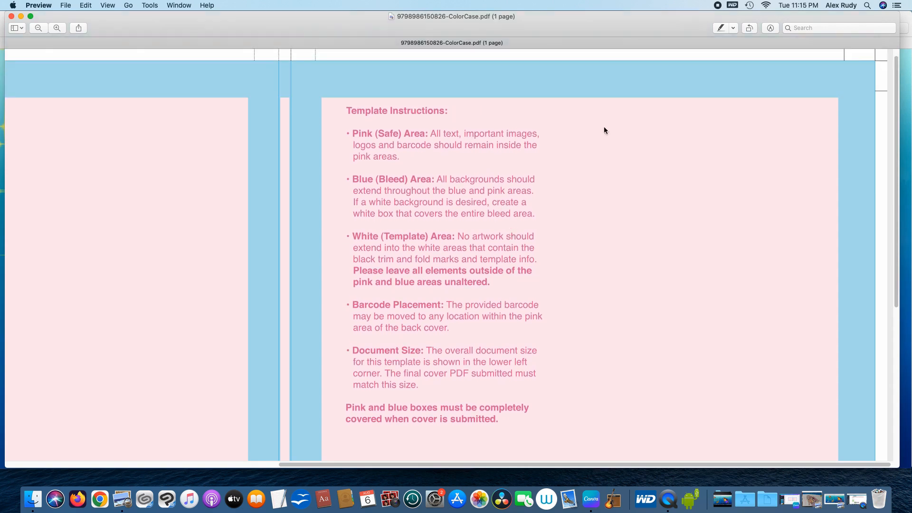
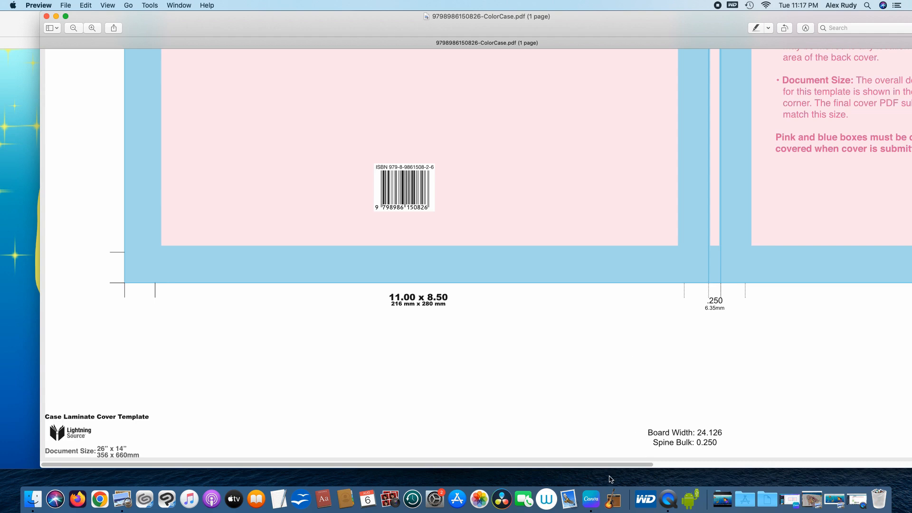
- Examine the size and specification notes along the lower edge of the cover template, and minimize the PDF
{"action": "left_click_drag", "start_coordinate": [627, 465], "coordinate": [902, 454]}
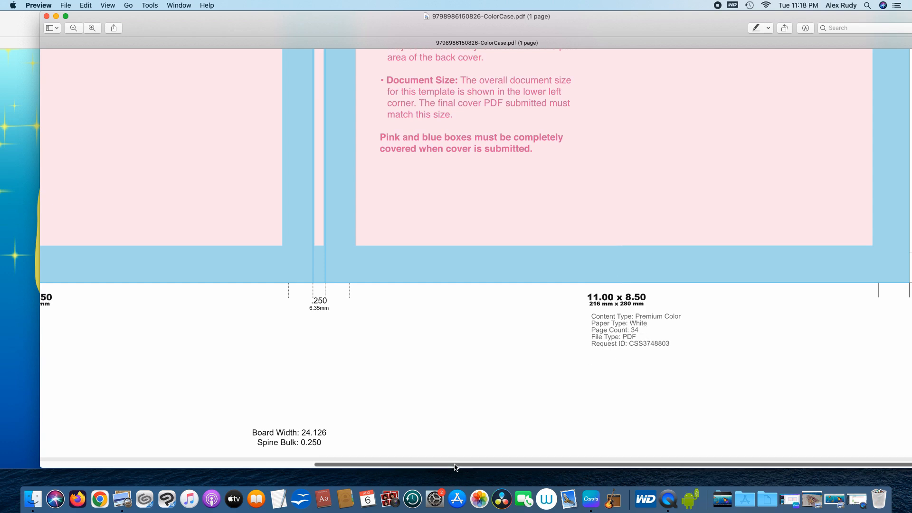
{"action": "left_click_drag", "start_coordinate": [458, 464], "coordinate": [701, 454]}
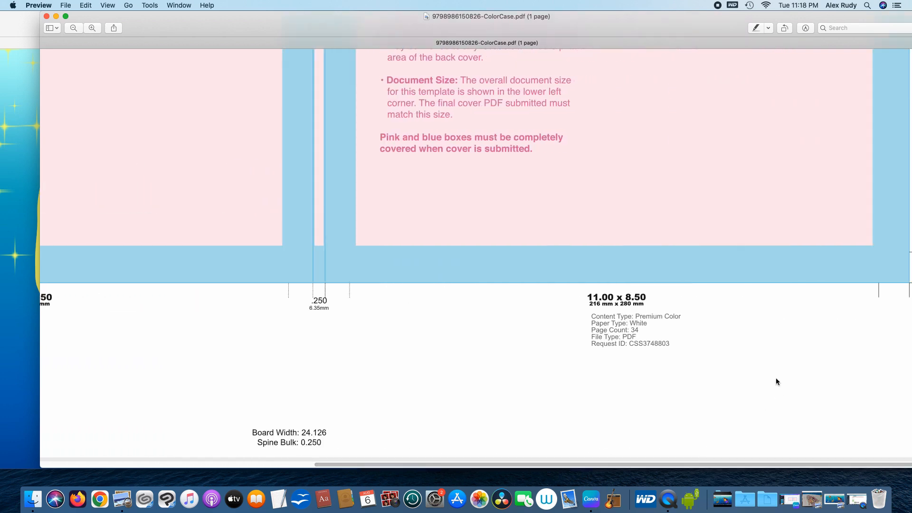
{"action": "left_click", "coordinate": [56, 17]}
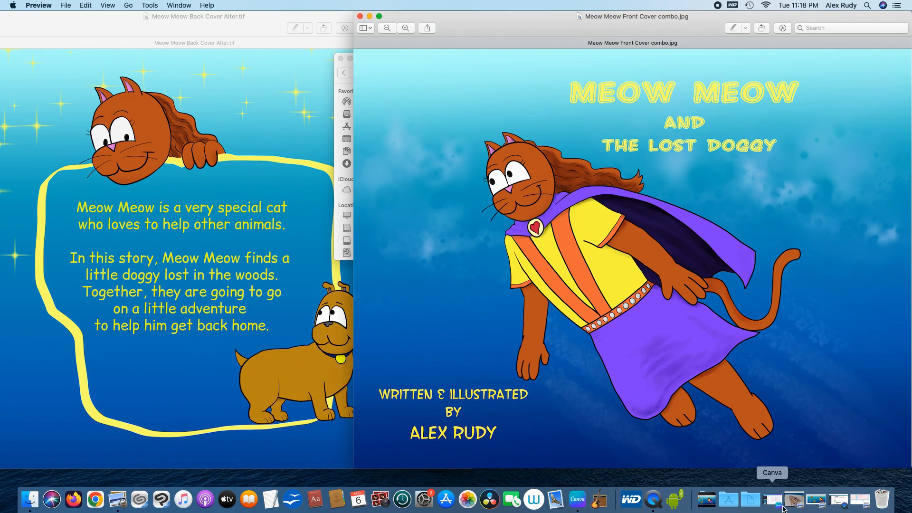
- Switch to the Canva cover design and check its page dimensions
{"action": "left_click", "coordinate": [706, 499]}
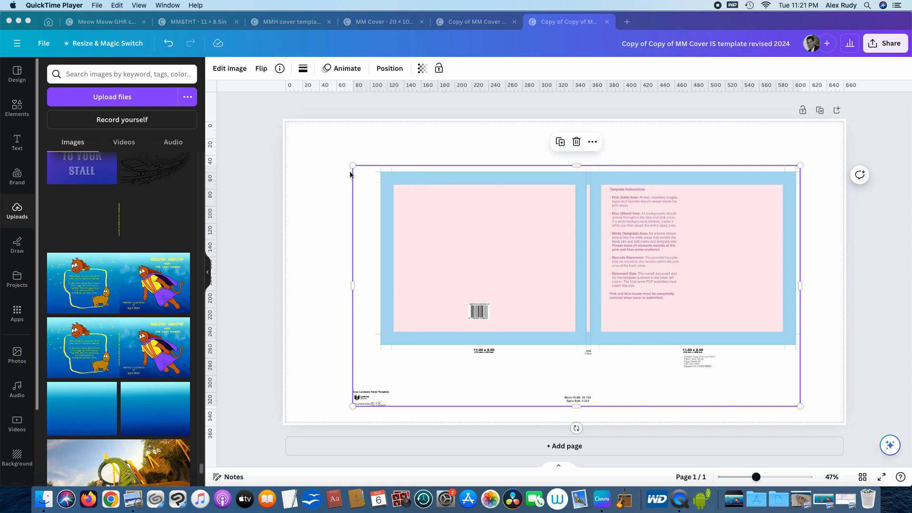
{"action": "left_click", "coordinate": [440, 153]}
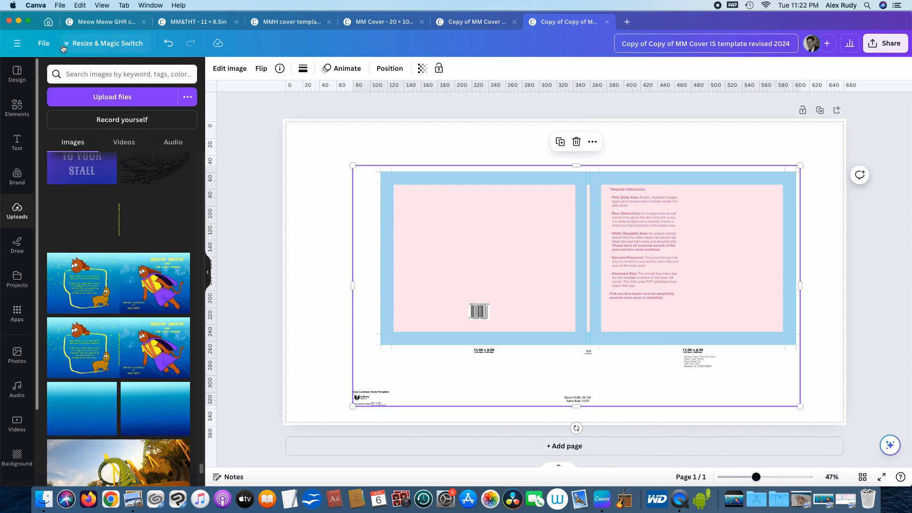
{"action": "left_click", "coordinate": [44, 44]}
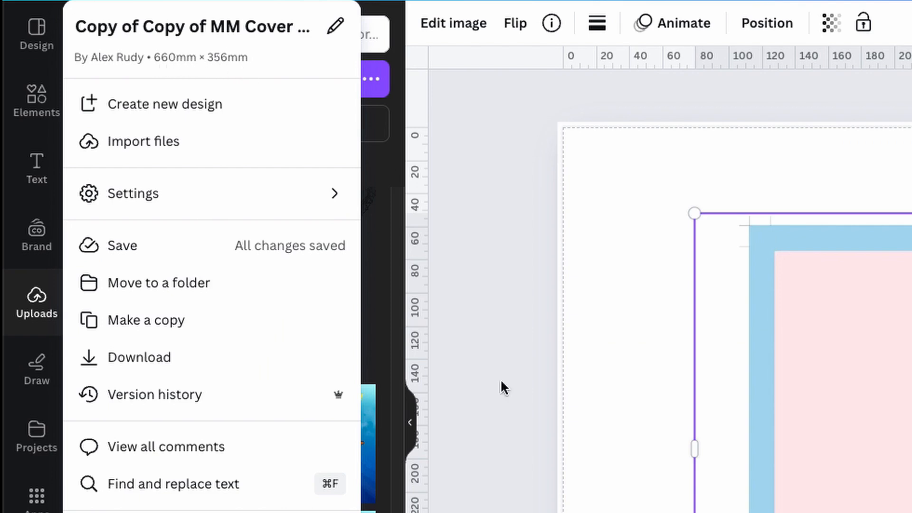
{"action": "left_click", "coordinate": [723, 161]}
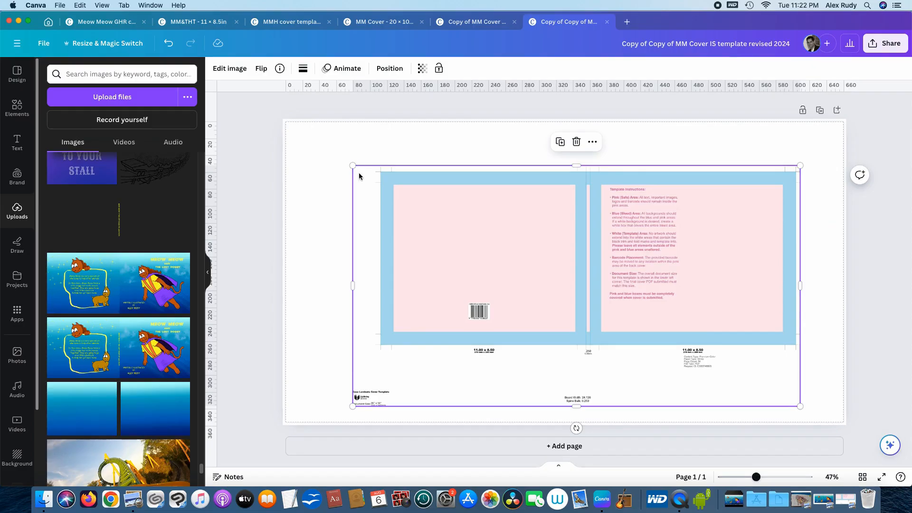
- Enlarge the cover template image from both corners so it fills the 660 × 356 mm page
{"action": "left_click_drag", "start_coordinate": [352, 165], "coordinate": [286, 129]}
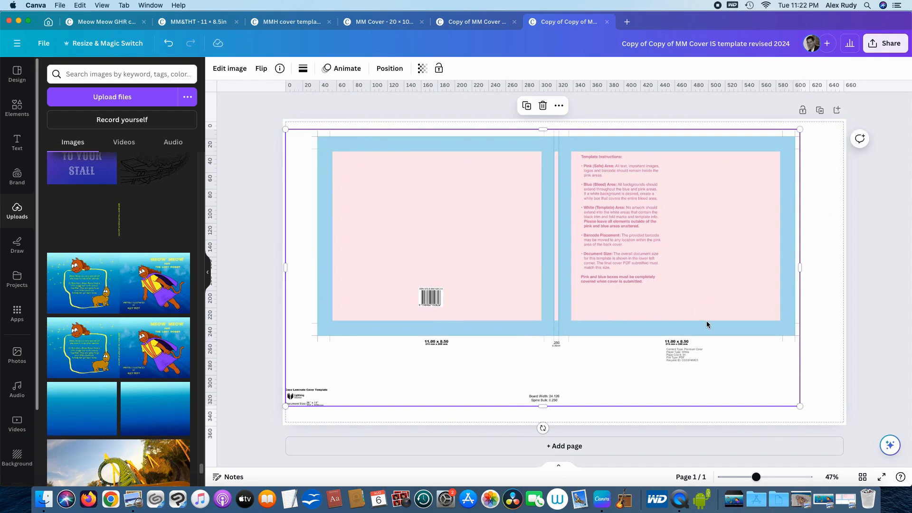
{"action": "left_click_drag", "start_coordinate": [802, 406], "coordinate": [839, 416]}
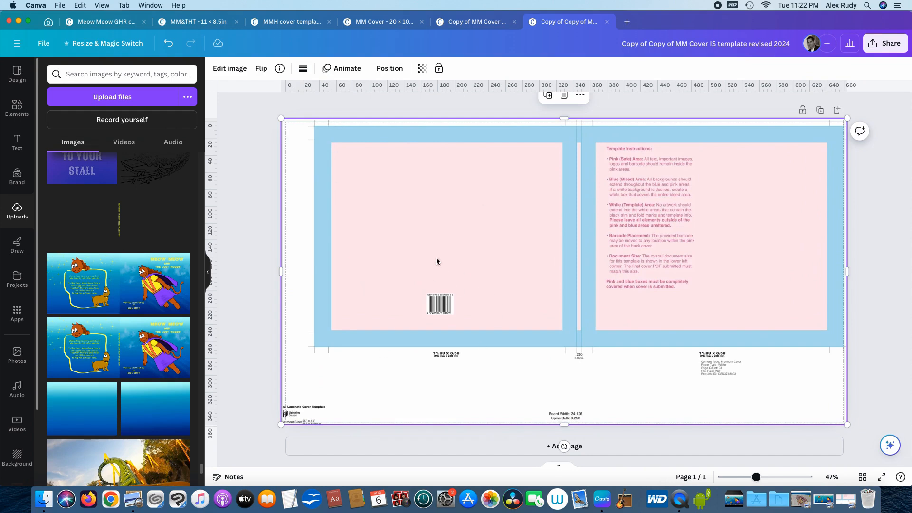
- Add the uploaded full cover with spine to the page and enlarge it to span the template's pink back and front areas
{"action": "left_click", "coordinate": [179, 313]}
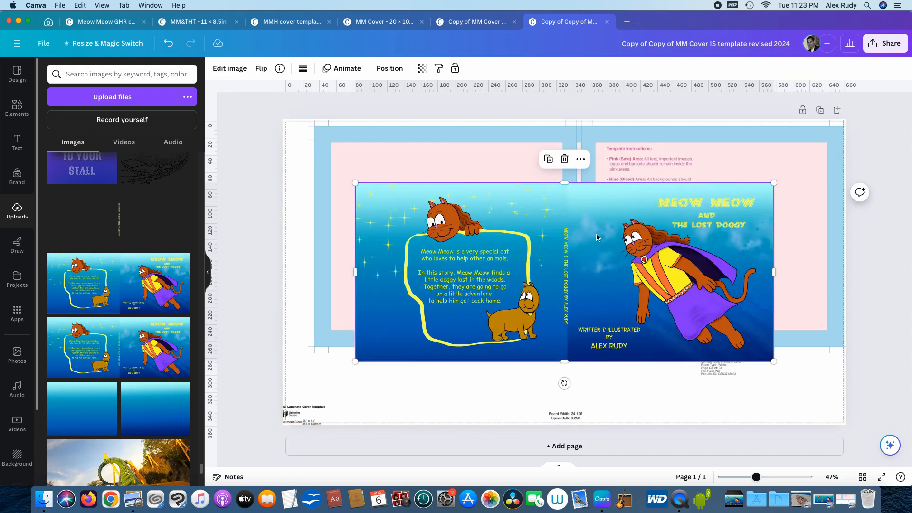
{"action": "left_click_drag", "start_coordinate": [597, 236], "coordinate": [610, 203]}
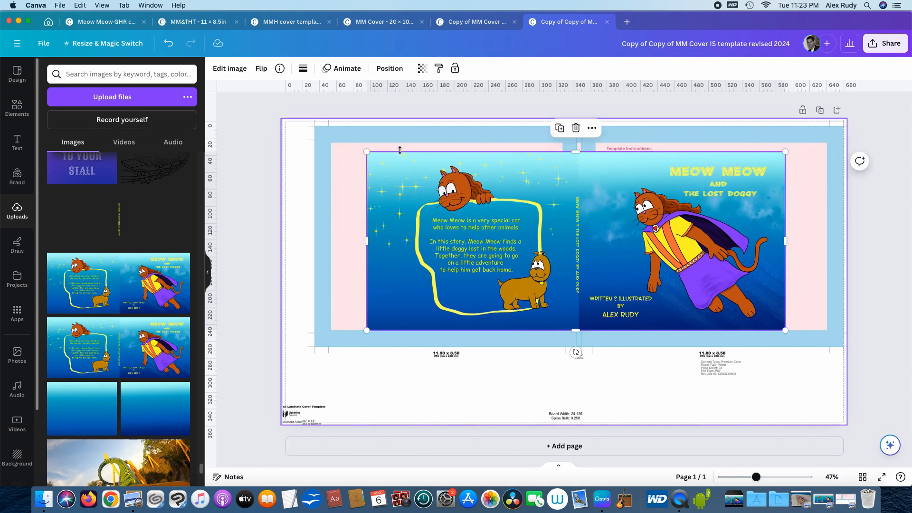
{"action": "left_click_drag", "start_coordinate": [367, 152], "coordinate": [337, 152]}
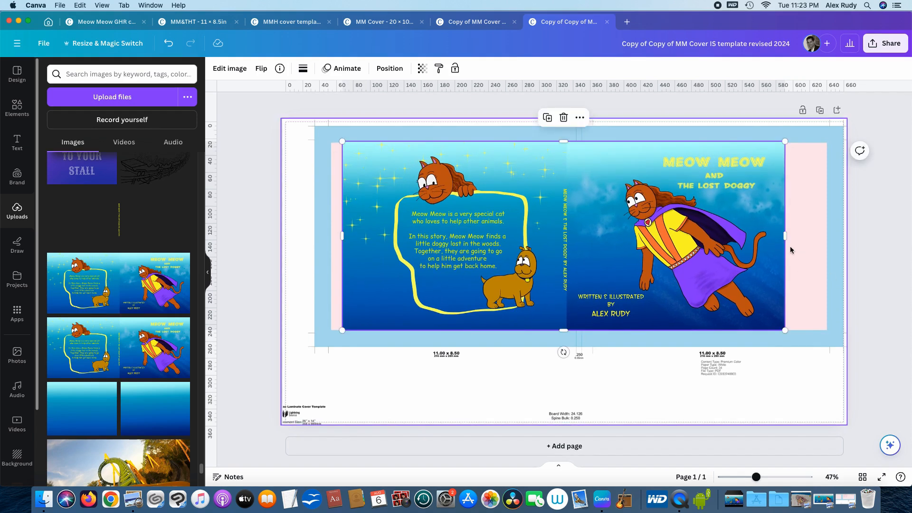
{"action": "left_click_drag", "start_coordinate": [785, 237], "coordinate": [828, 237]}
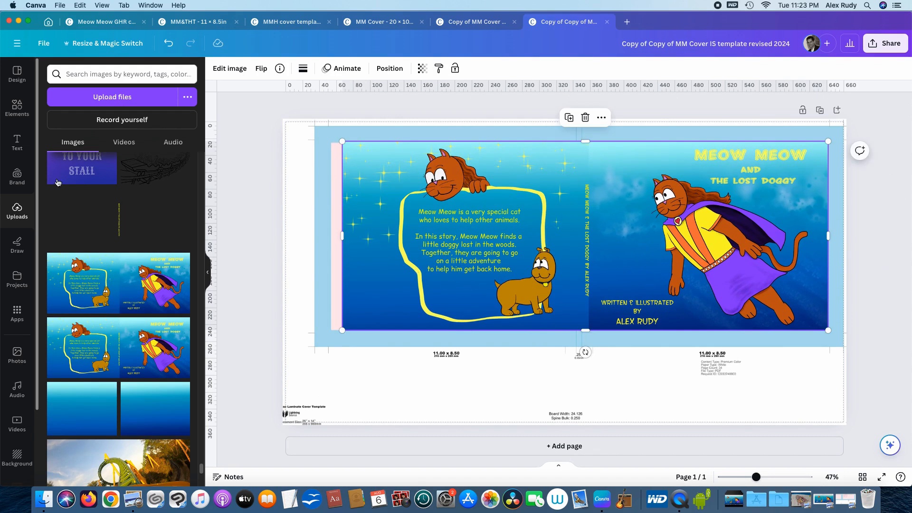
{"action": "left_click_drag", "start_coordinate": [344, 236], "coordinate": [328, 236]}
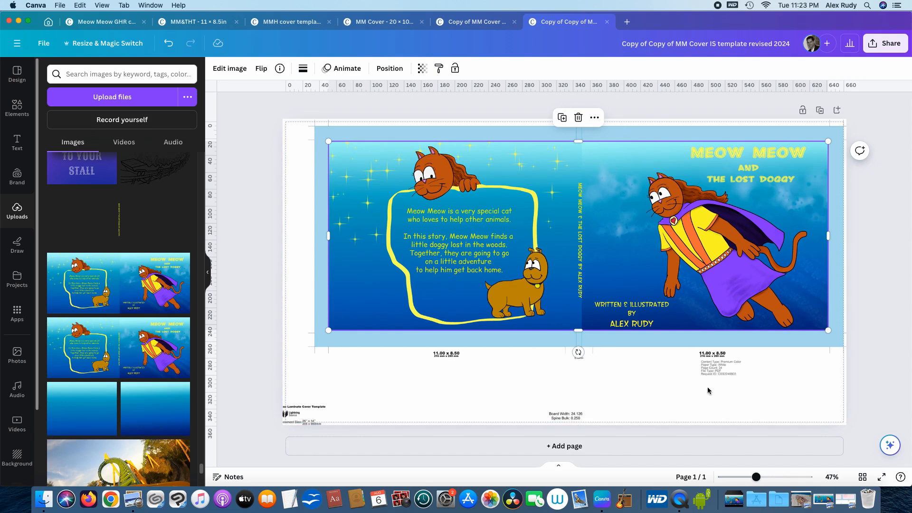
- Examine how the placed cover artwork lines up with the template's spine marks, blue bleed area and outer edges
{"action": "left_click_drag", "start_coordinate": [756, 477], "coordinate": [778, 475]}
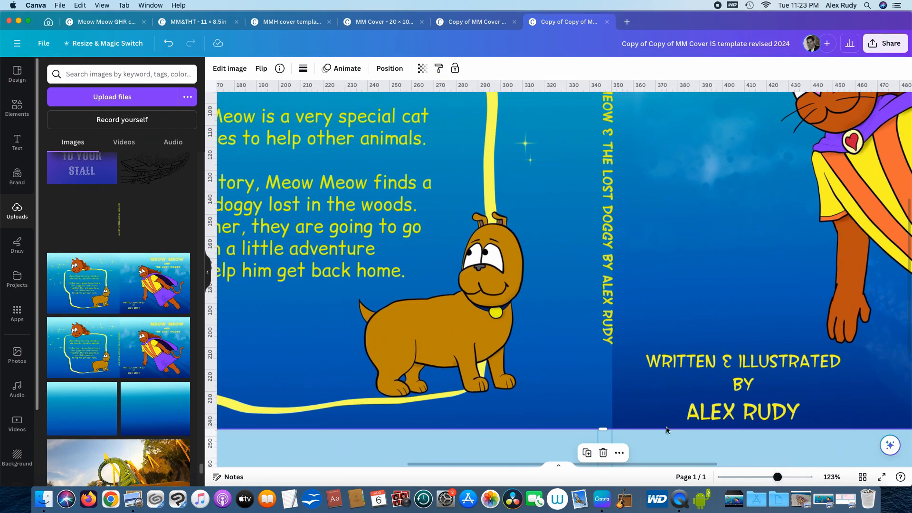
{"action": "scroll", "coordinate": [742, 391], "scroll_direction": "down", "scroll_amount": 5}
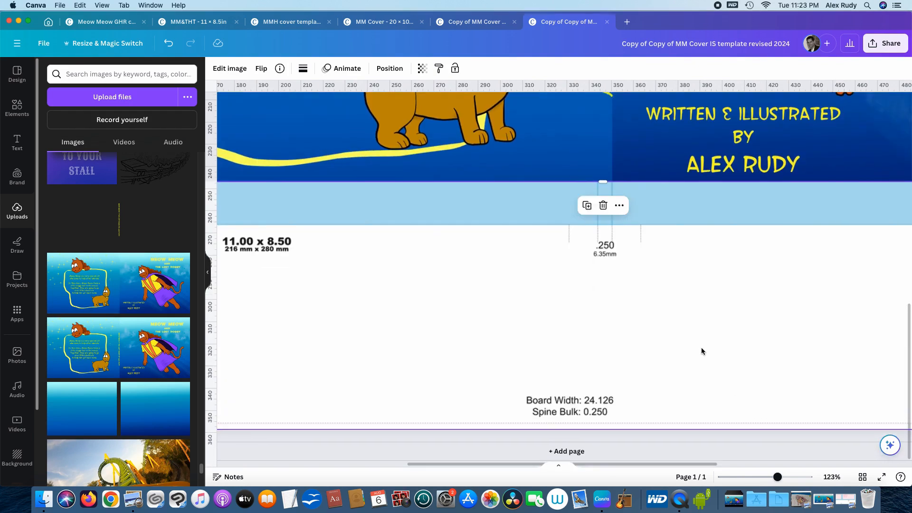
{"action": "scroll", "coordinate": [701, 346], "scroll_direction": "up", "scroll_amount": 4}
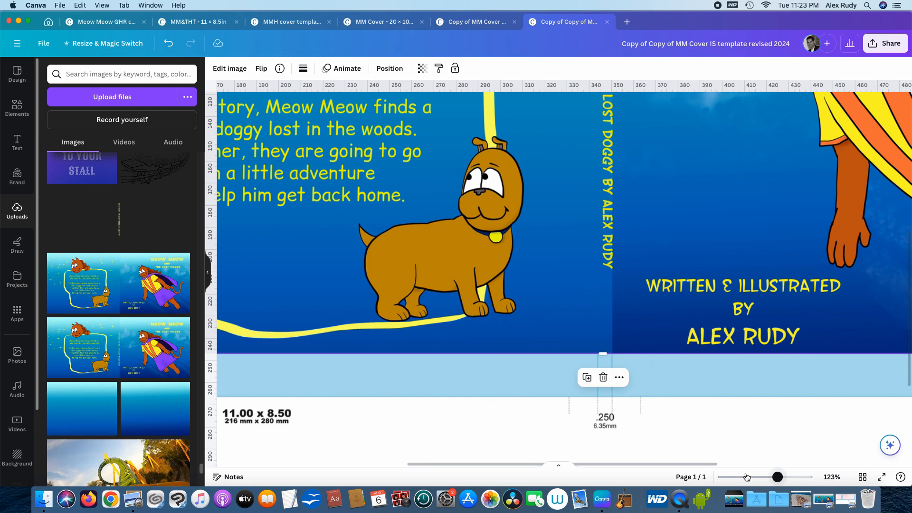
{"action": "left_click_drag", "start_coordinate": [616, 465], "coordinate": [813, 448]}
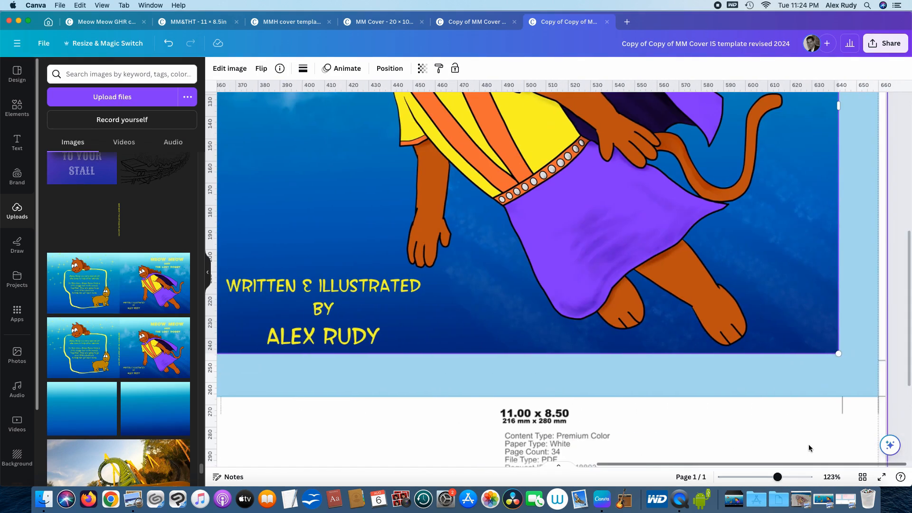
{"action": "scroll", "coordinate": [720, 443], "scroll_direction": "left", "scroll_amount": 5}
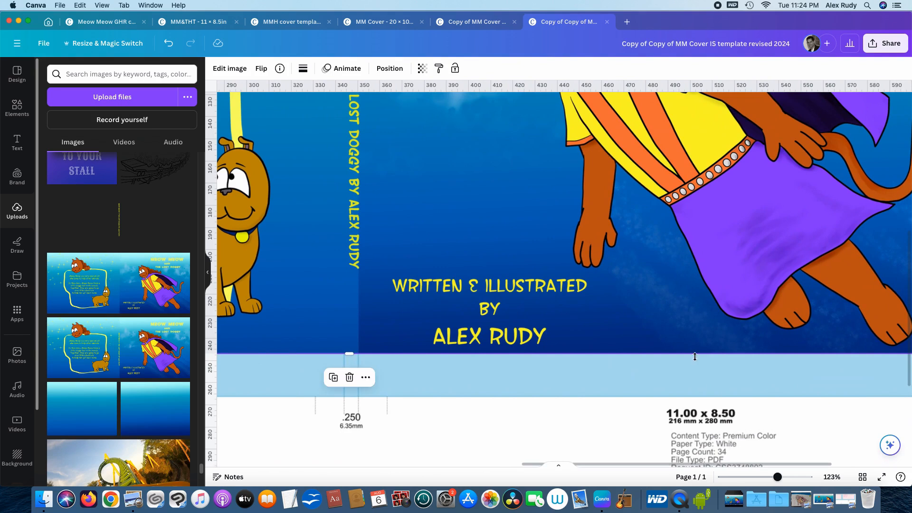
{"action": "scroll", "coordinate": [695, 359], "scroll_direction": "up", "scroll_amount": 15}
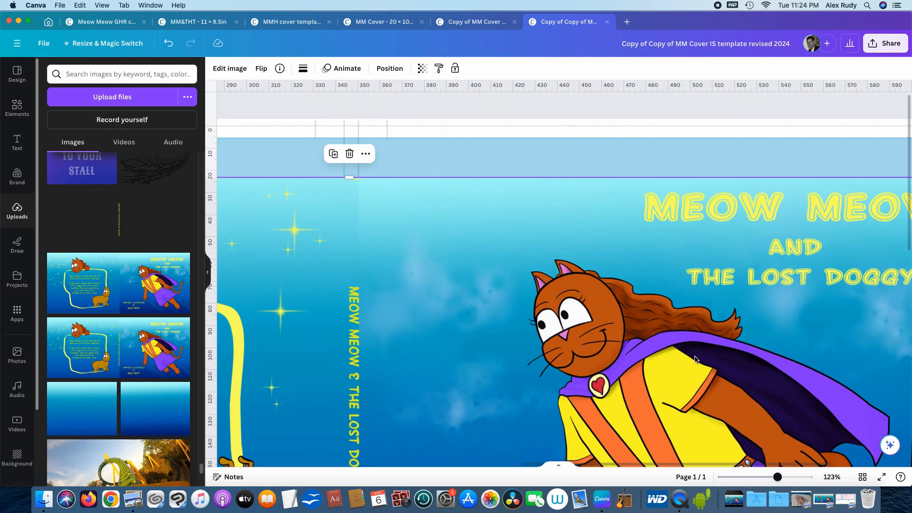
{"action": "scroll", "coordinate": [695, 360], "scroll_direction": "down", "scroll_amount": 1}
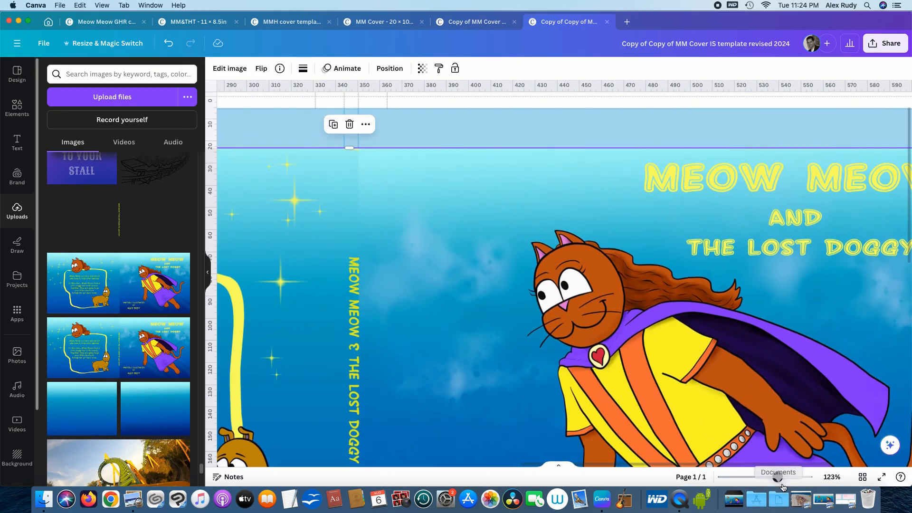
{"action": "left_click_drag", "start_coordinate": [778, 477], "coordinate": [760, 477]}
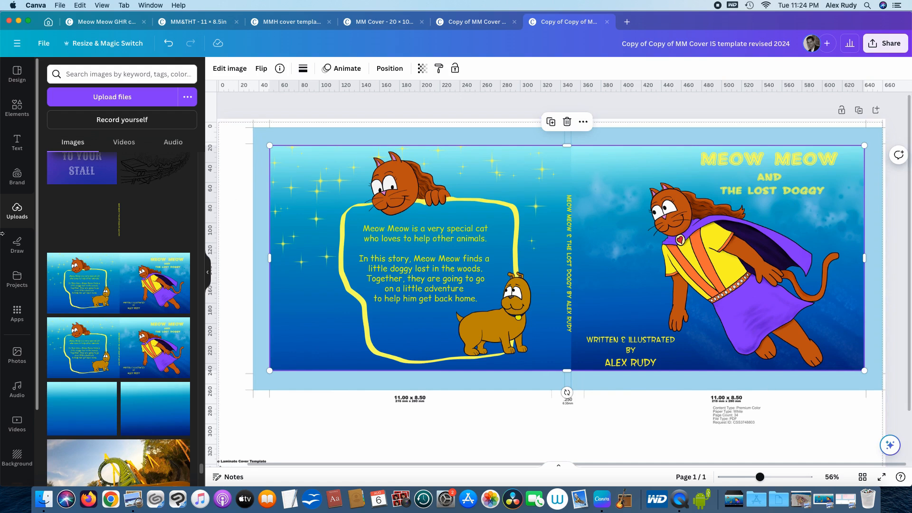
- Add the two uploaded blue gradient backgrounds to the page so they cover the template's front and back areas including the blue bleed
{"action": "left_click", "coordinate": [158, 406]}
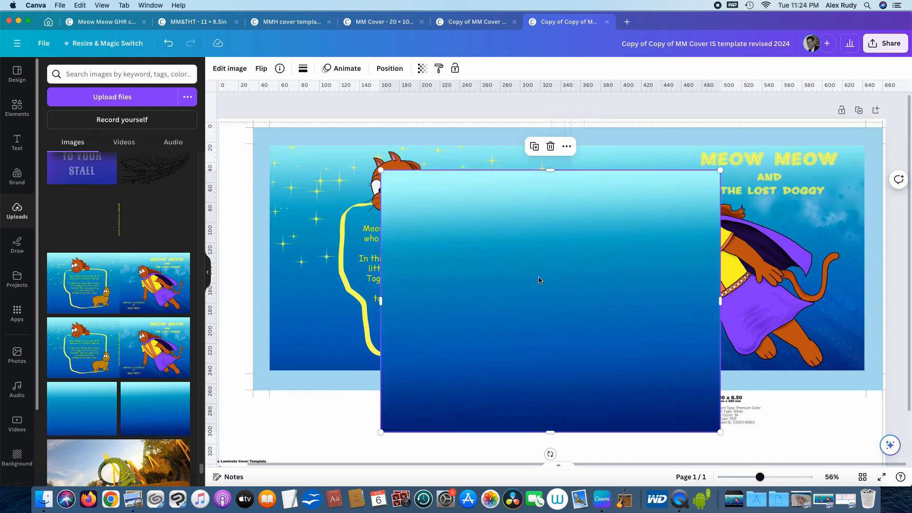
{"action": "left_click_drag", "start_coordinate": [539, 280], "coordinate": [701, 237]}
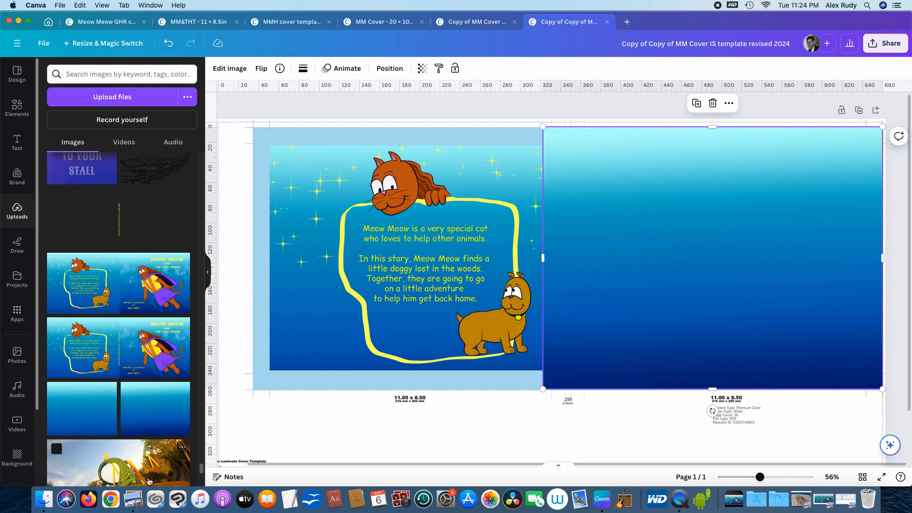
{"action": "key", "text": "super+z"}
{"action": "left_click_drag", "start_coordinate": [91, 413], "coordinate": [571, 256]}
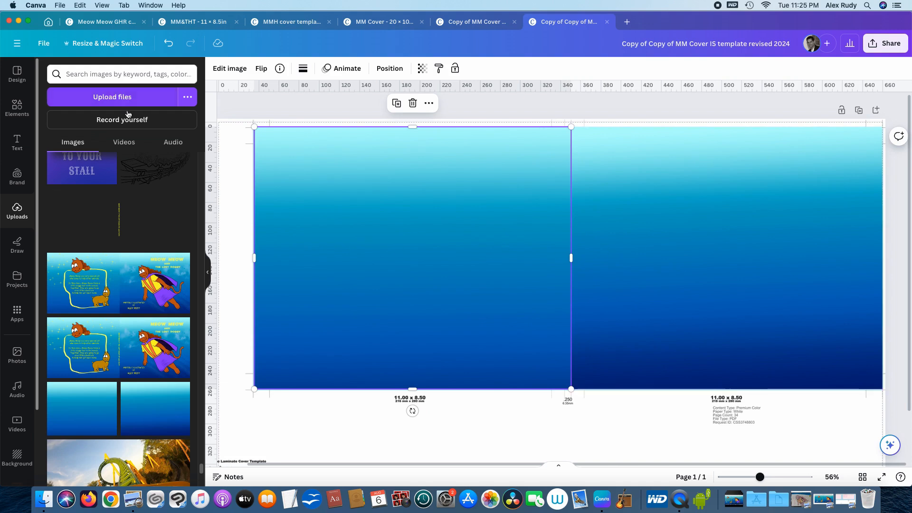
- Reorder the layers so the full cover artwork sits above both gradient backgrounds
{"action": "left_click", "coordinate": [389, 70]}
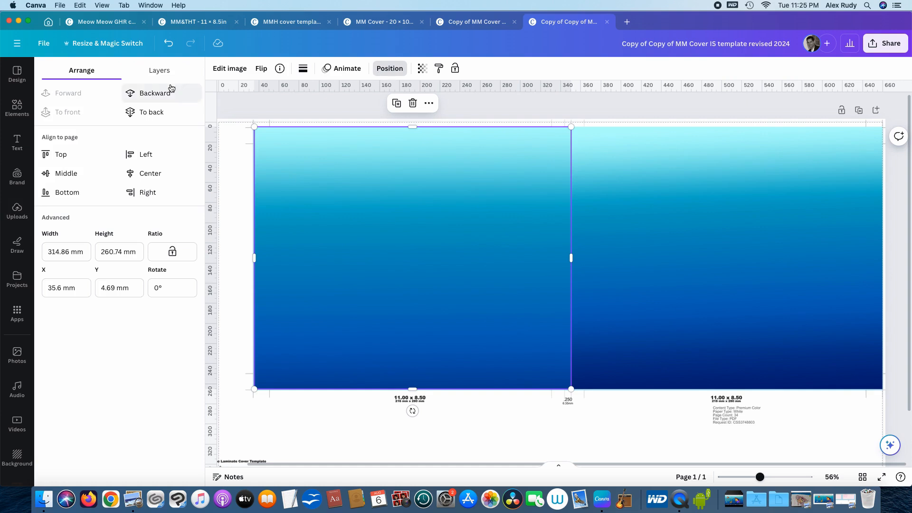
{"action": "left_click", "coordinate": [157, 77]}
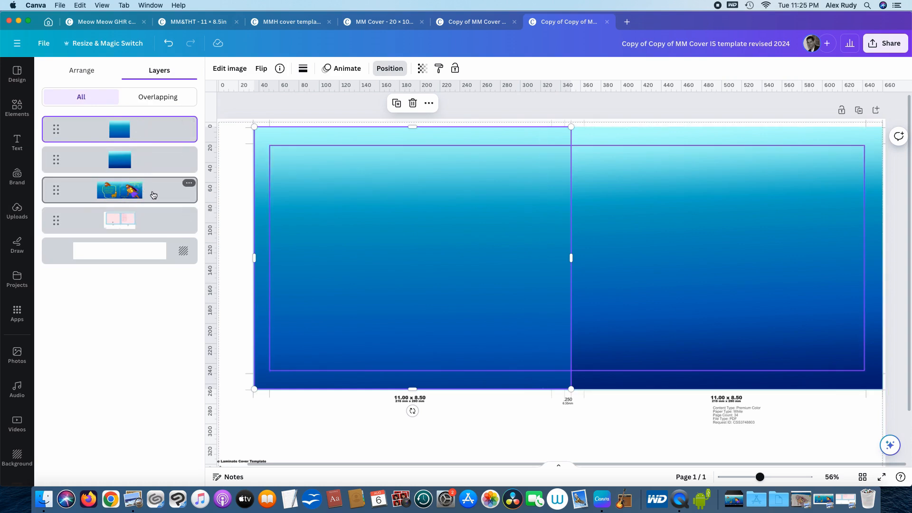
{"action": "left_click_drag", "start_coordinate": [155, 195], "coordinate": [192, 125]}
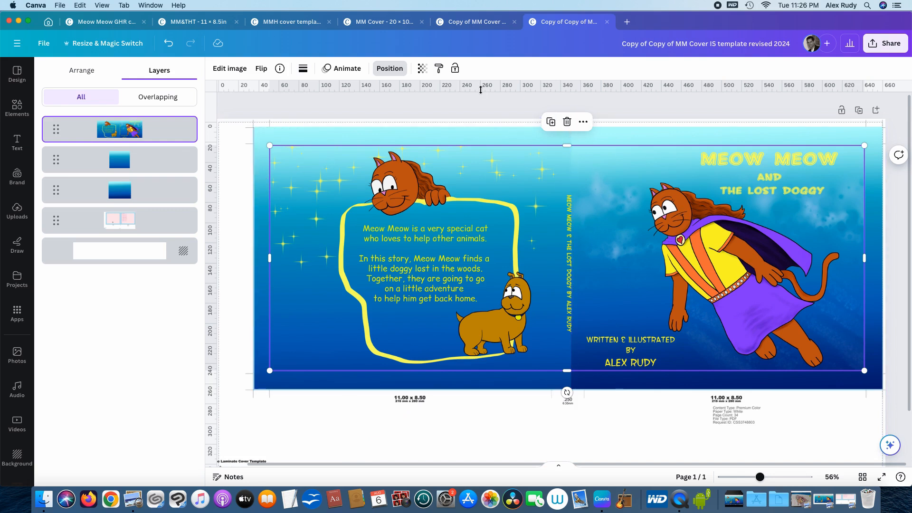
- Set the transparency of the cover artwork and both gradient backgrounds to 0 to expose the template
{"action": "left_click", "coordinate": [421, 68]}
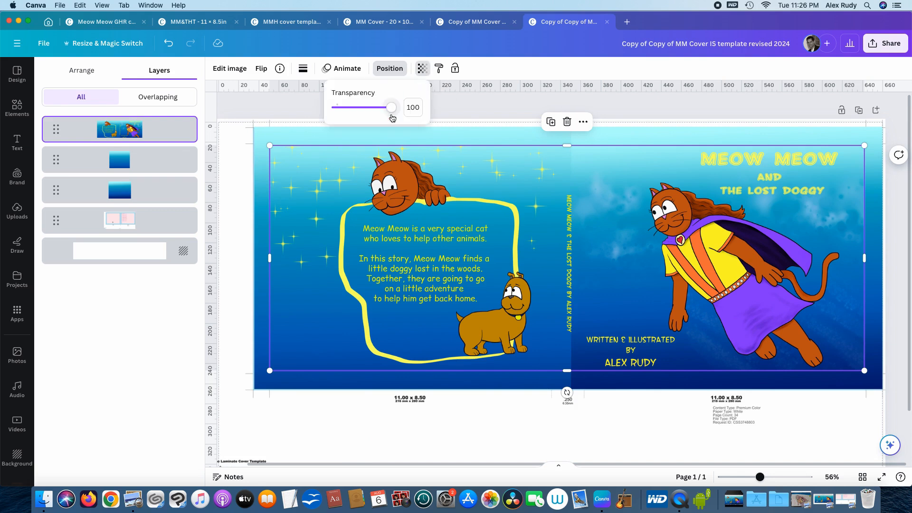
{"action": "left_click_drag", "start_coordinate": [393, 107], "coordinate": [327, 117]}
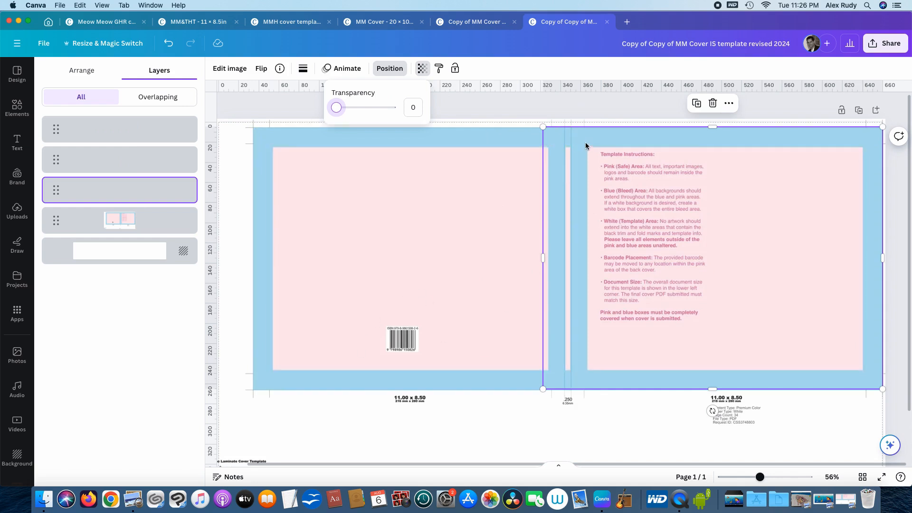
{"action": "left_click", "coordinate": [667, 204]}
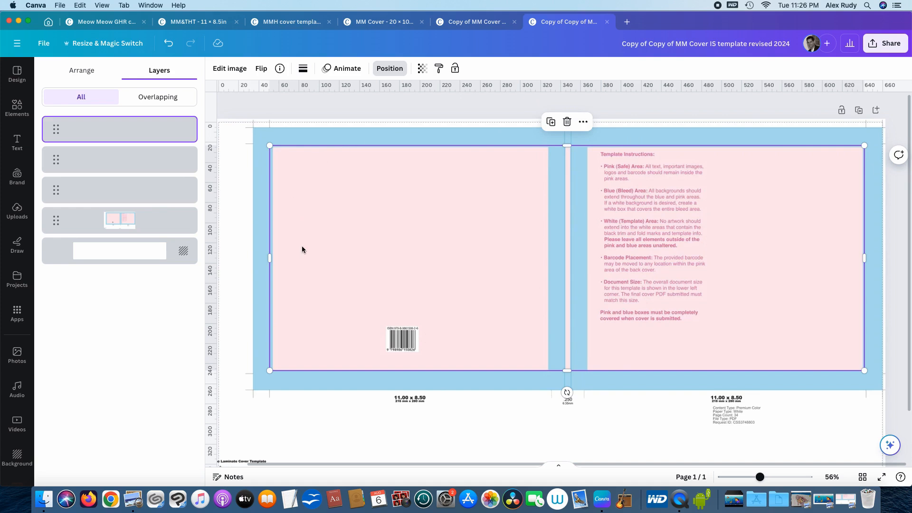
- Duplicate the template image, offset the copy and crop it down to just the ISBN barcode
{"action": "left_click", "coordinate": [550, 125]}
{"action": "left_click_drag", "start_coordinate": [561, 211], "coordinate": [487, 200]}
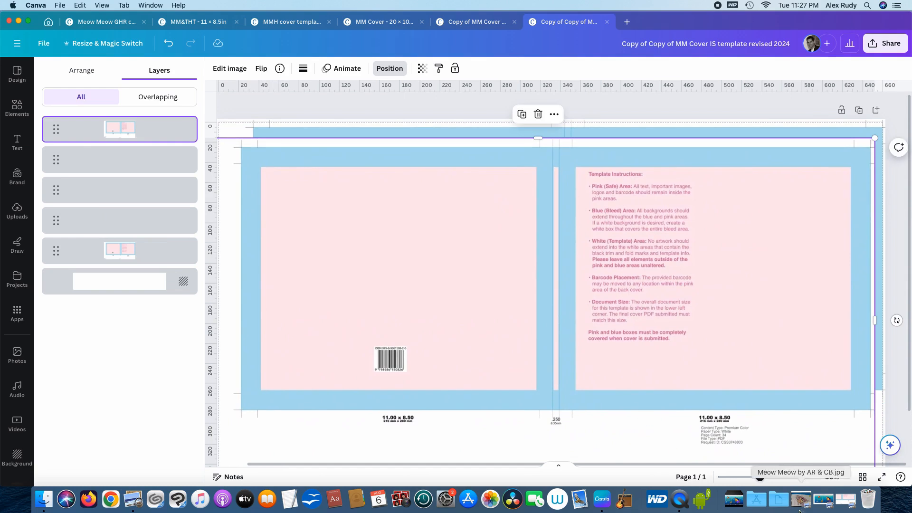
{"action": "left_click_drag", "start_coordinate": [769, 477], "coordinate": [766, 477]}
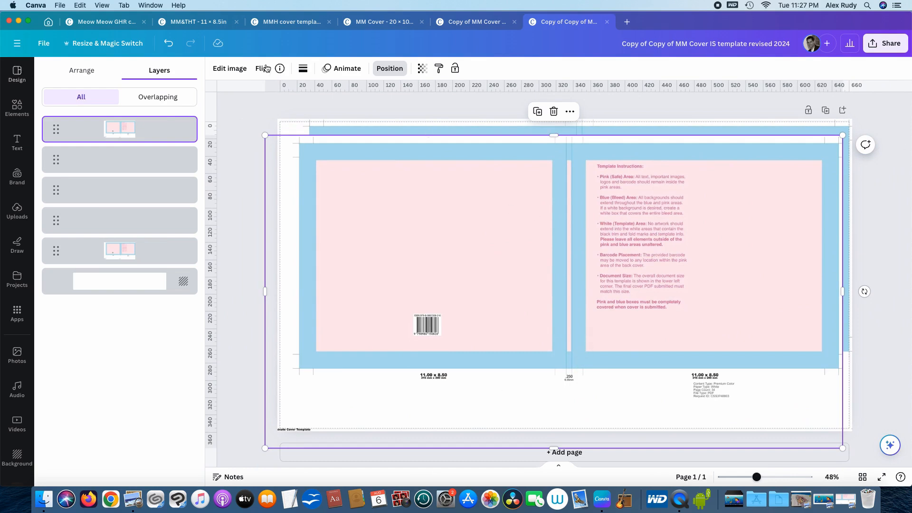
{"action": "left_click", "coordinate": [219, 70]}
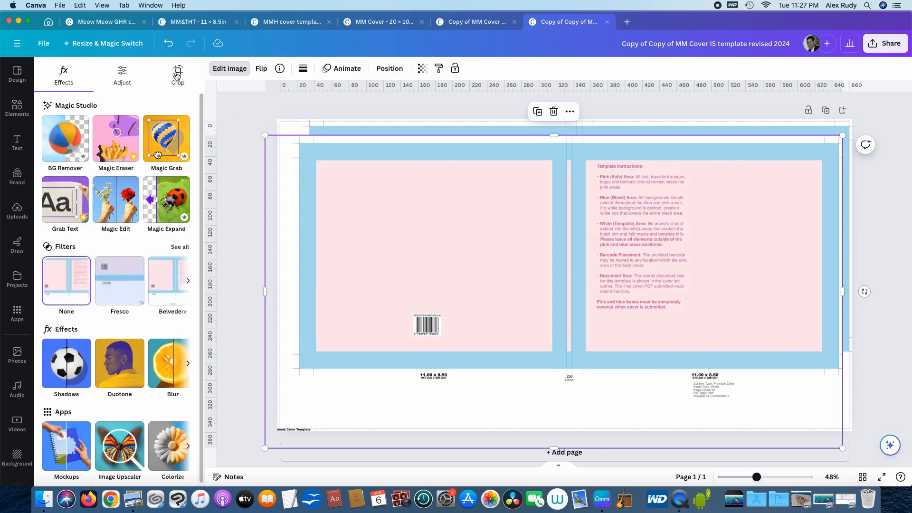
{"action": "left_click", "coordinate": [177, 74]}
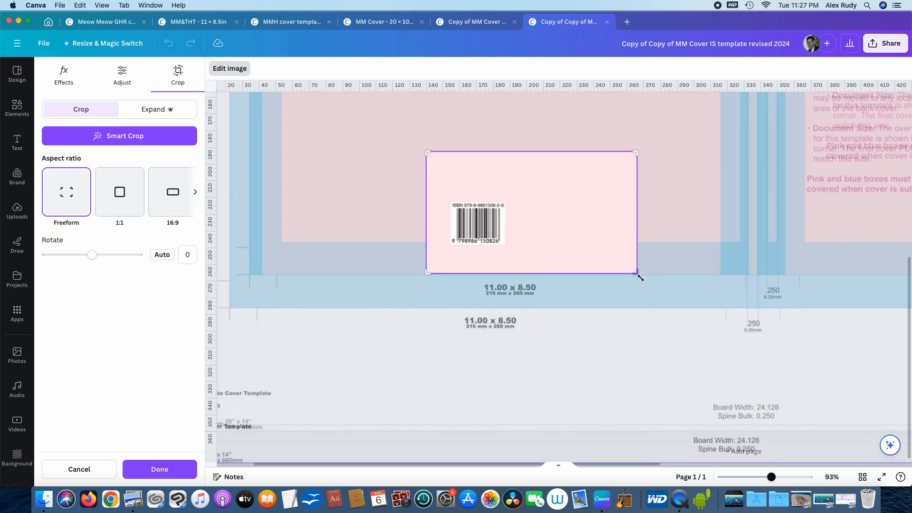
{"action": "left_click_drag", "start_coordinate": [637, 274], "coordinate": [515, 248]}
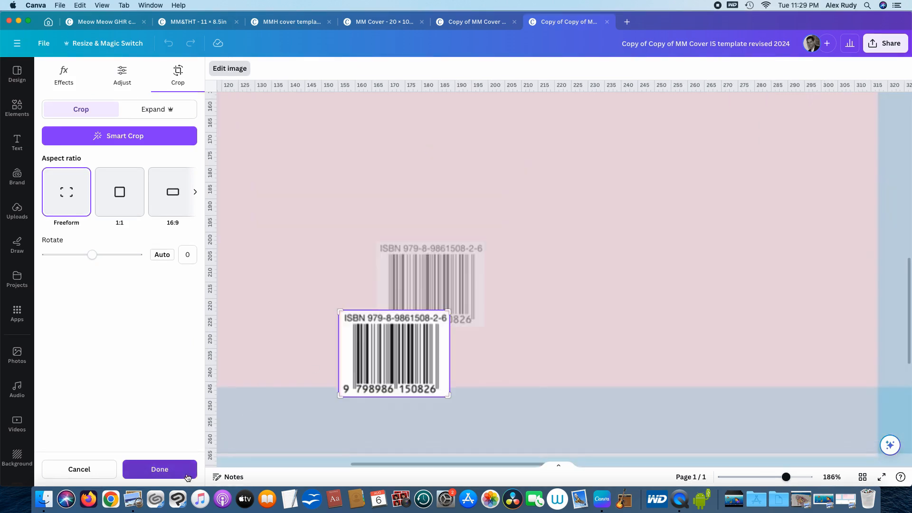
{"action": "left_click", "coordinate": [732, 312]}
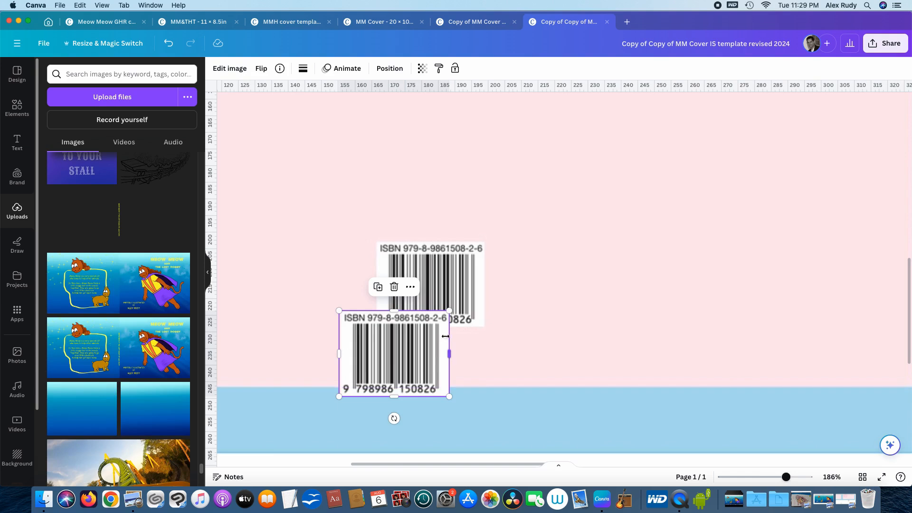
- Restore the artwork and gradient backgrounds to 100 transparency and place the barcode copy at the back cover's lower left, outside the yellow frame
{"action": "left_click_drag", "start_coordinate": [443, 352], "coordinate": [382, 281]}
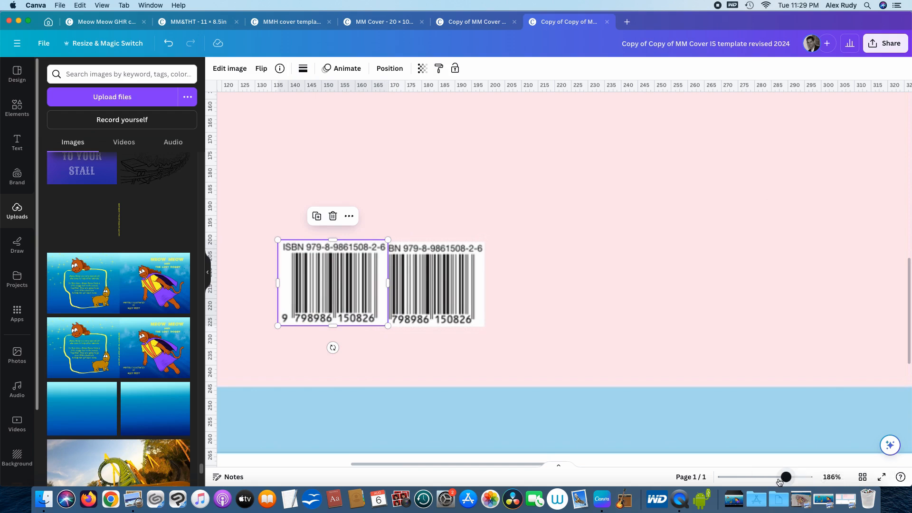
{"action": "left_click_drag", "start_coordinate": [787, 477], "coordinate": [757, 477]}
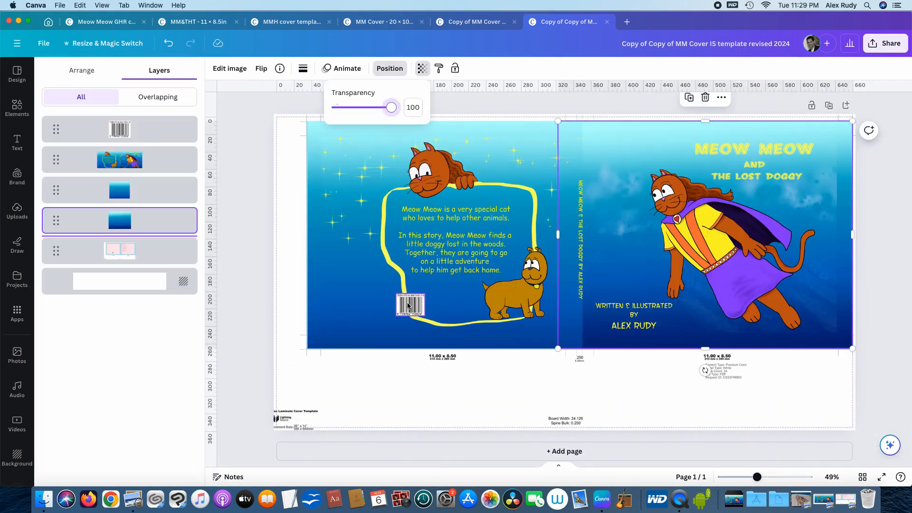
{"action": "left_click_drag", "start_coordinate": [407, 306], "coordinate": [356, 314]}
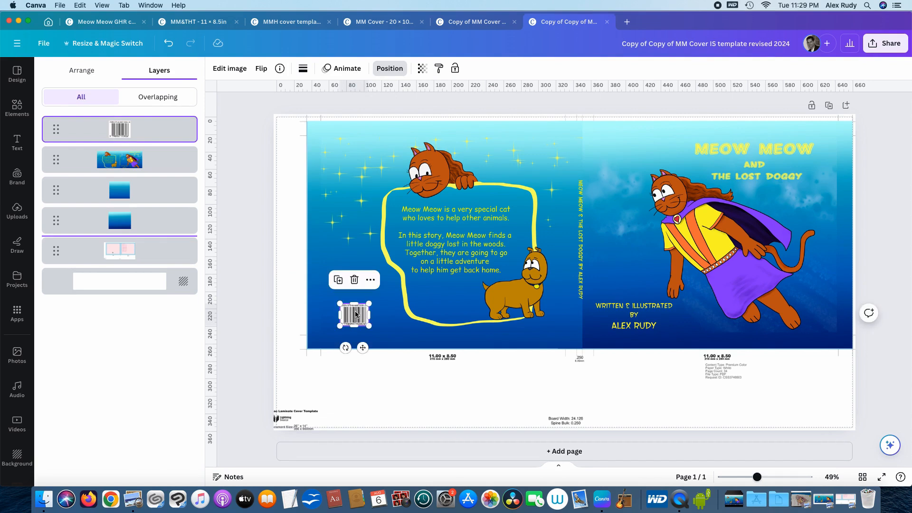
{"action": "left_click", "coordinate": [447, 391]}
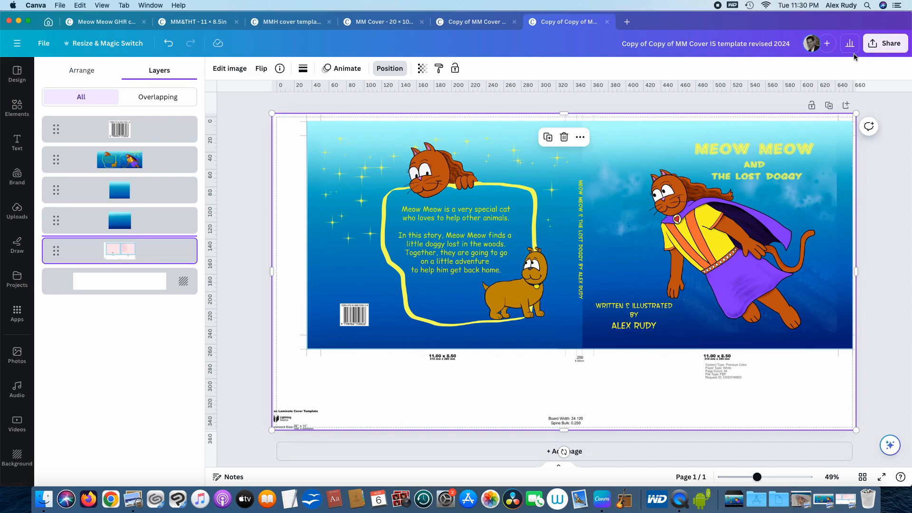
- Set the design's download file type to PDF Print and check the color profile options, keeping RGB (best for digital use)
{"action": "left_click", "coordinate": [887, 43]}
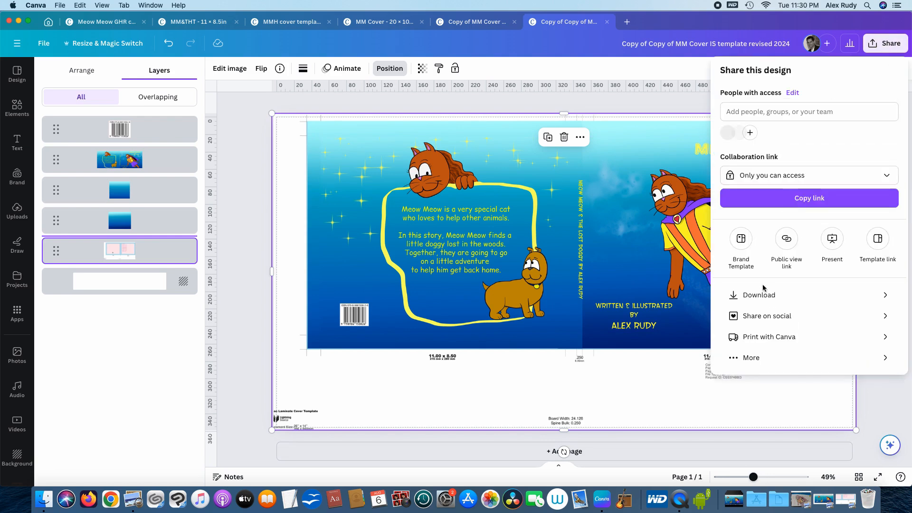
{"action": "left_click", "coordinate": [784, 295]}
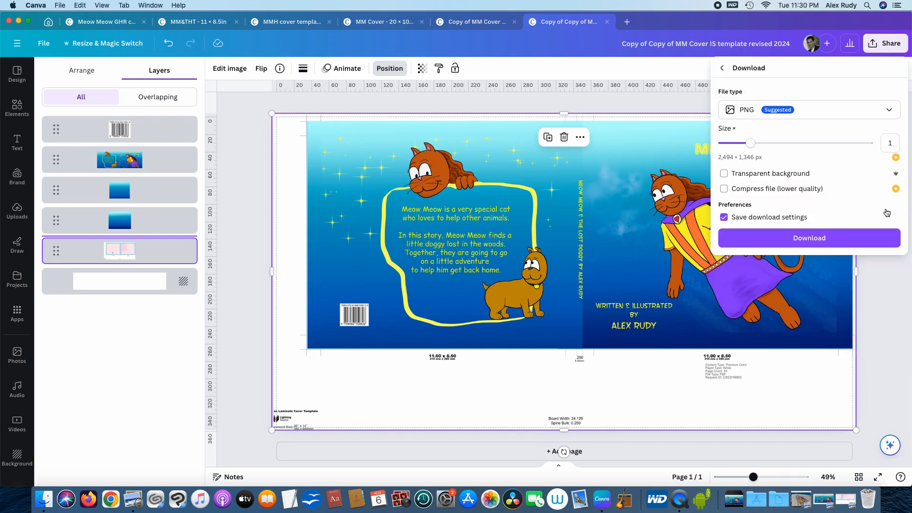
{"action": "left_click", "coordinate": [877, 109]}
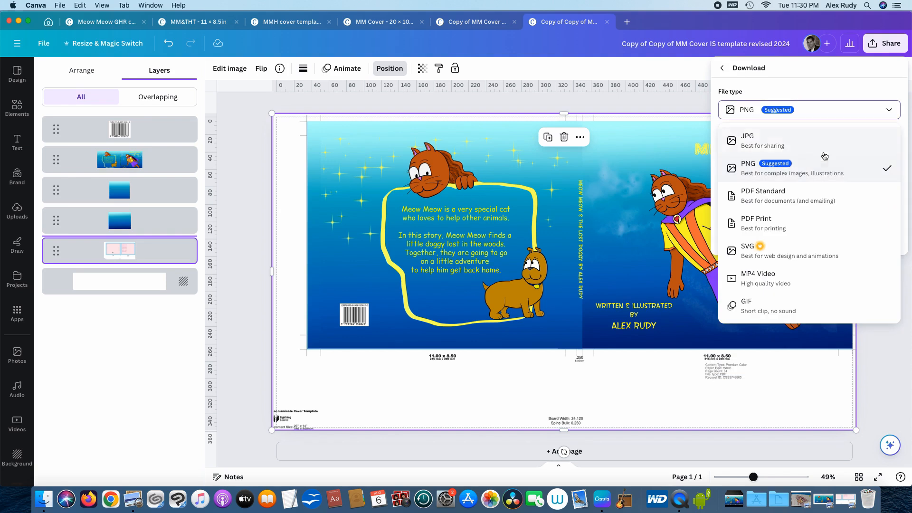
{"action": "left_click", "coordinate": [799, 227]}
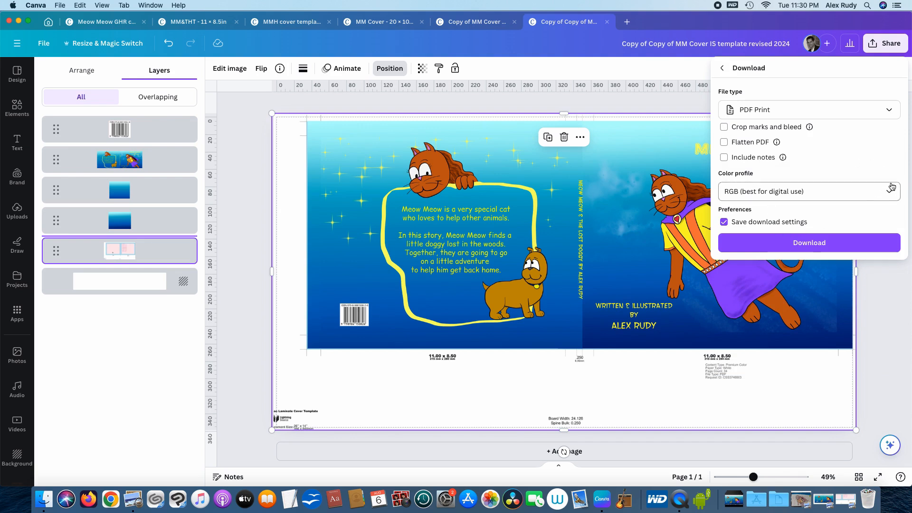
{"action": "left_click", "coordinate": [893, 198]}
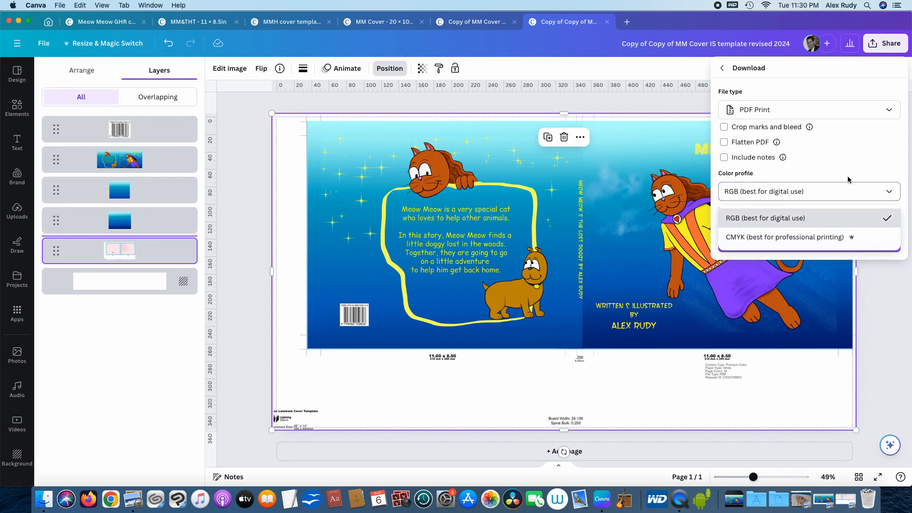
{"action": "left_click", "coordinate": [848, 154]}
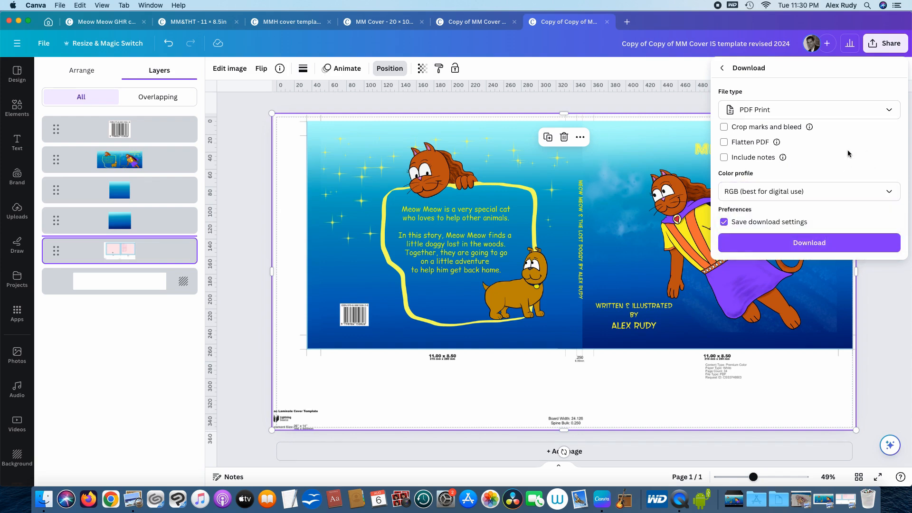
- Switch to Preview to view MM Cover IS template orange.pdf and move its window slightly lower
{"action": "left_click", "coordinate": [819, 503]}
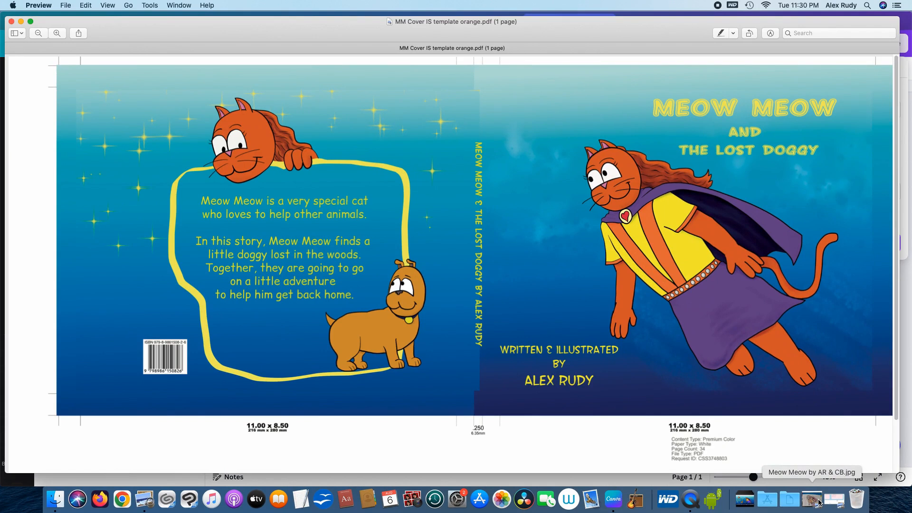
{"action": "left_click_drag", "start_coordinate": [560, 28], "coordinate": [545, 40]}
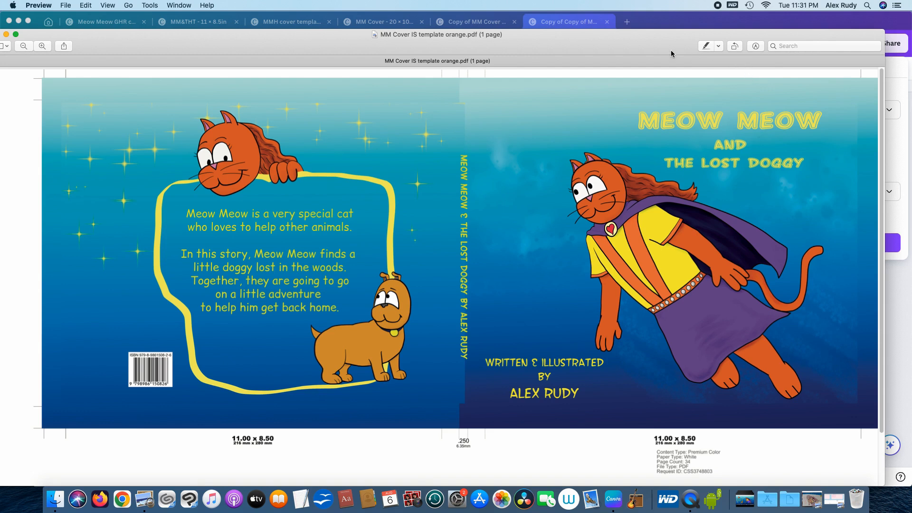
- Move the PDF preview window up so the whole cover with its trim marks can be viewed
{"action": "left_click_drag", "start_coordinate": [632, 51], "coordinate": [645, 7]}
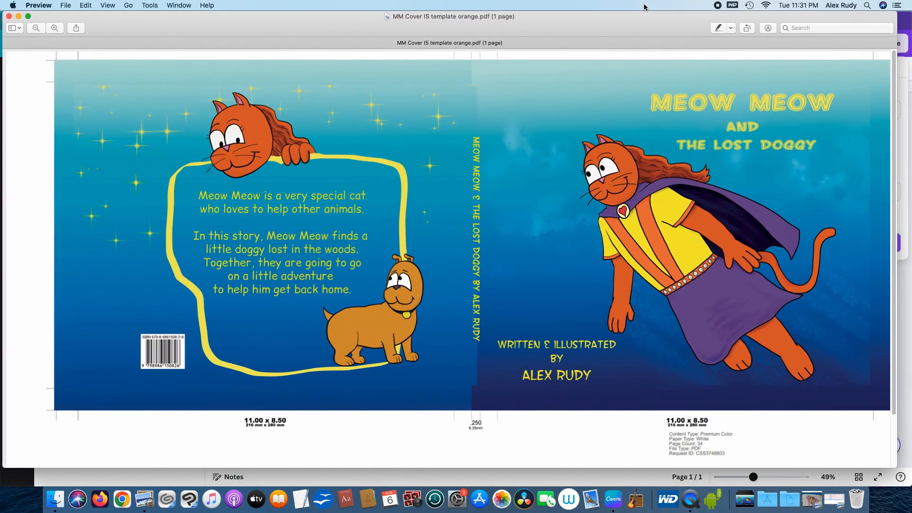
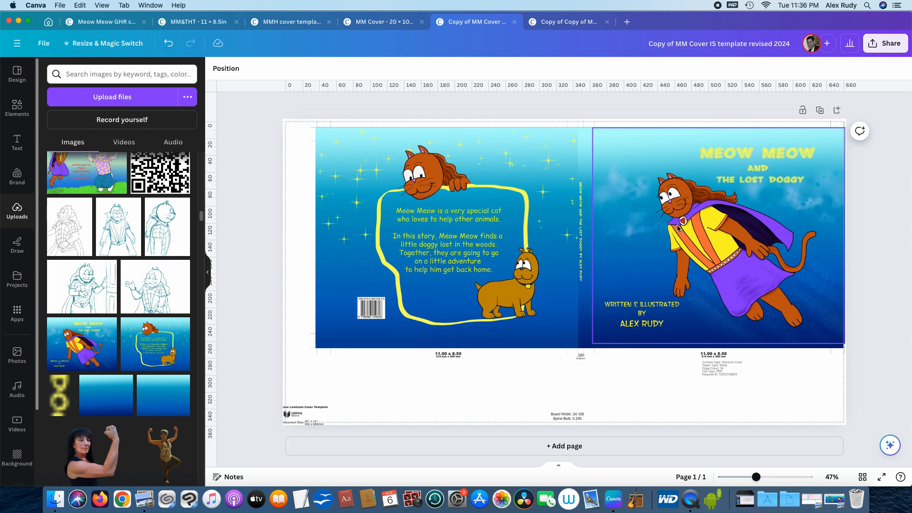
- Fade the front cover artwork to 31 transparency, and fade the backgrounds and back cover, with the back background at 13, to expose the template
{"action": "left_click", "coordinate": [740, 253]}
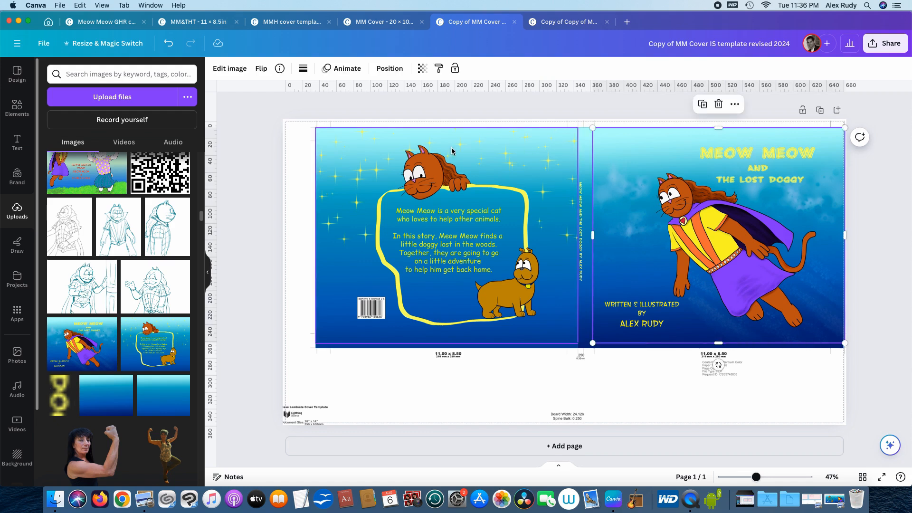
{"action": "left_click", "coordinate": [423, 68]}
{"action": "left_click_drag", "start_coordinate": [391, 108], "coordinate": [353, 107]}
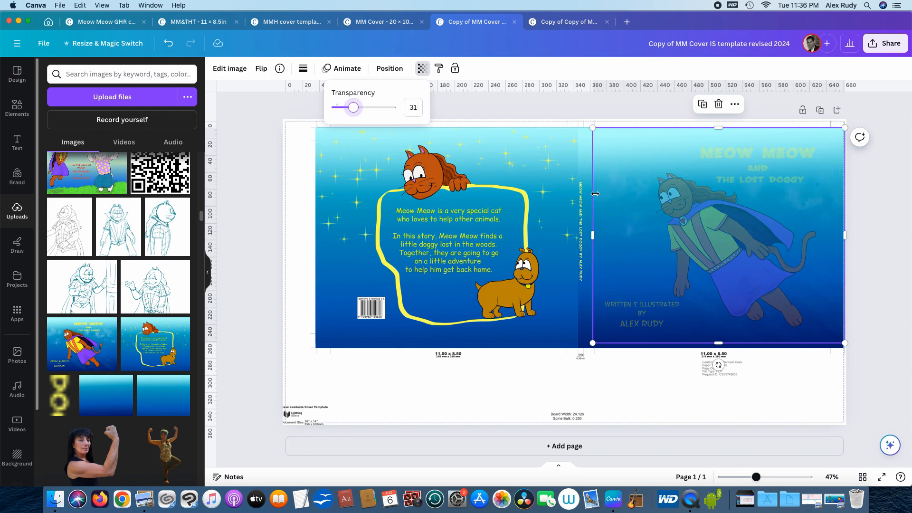
{"action": "left_click", "coordinate": [584, 176]}
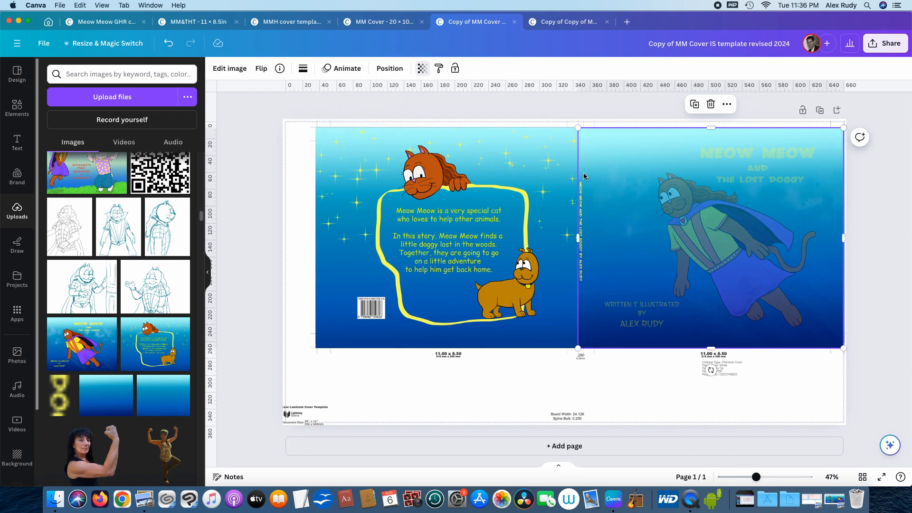
{"action": "left_click", "coordinate": [422, 69]}
{"action": "left_click_drag", "start_coordinate": [392, 107], "coordinate": [343, 113]}
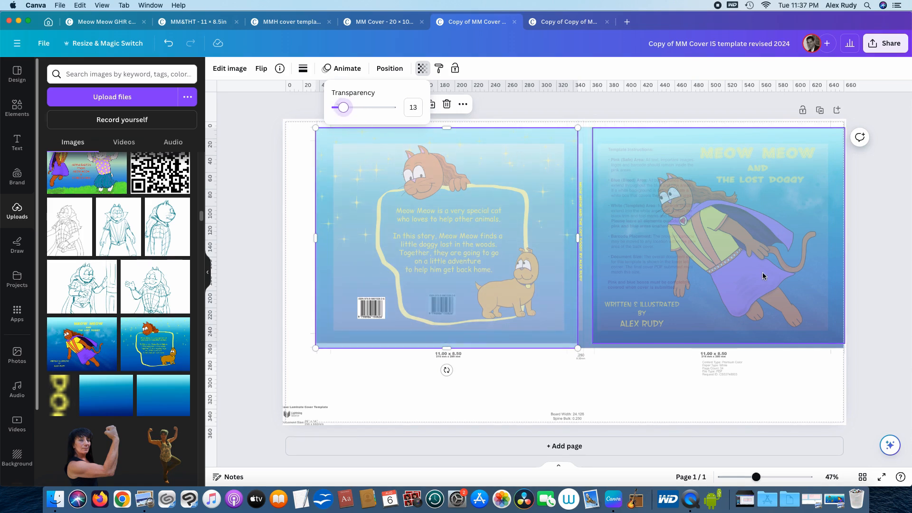
- Examine at 89% zoom how the faded front cover, spine and back cover line up with the template's safe, bleed and trim areas
{"action": "left_click_drag", "start_coordinate": [757, 478], "coordinate": [757, 478]}
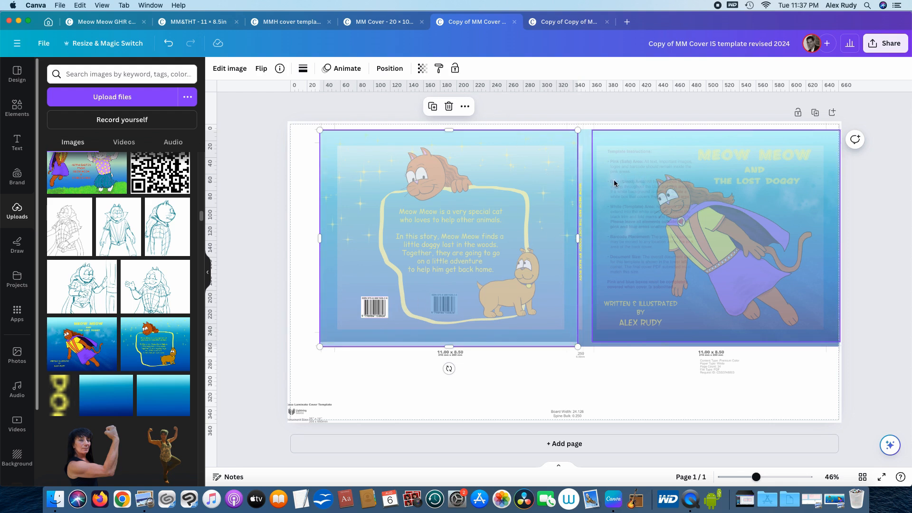
{"action": "left_click_drag", "start_coordinate": [755, 478], "coordinate": [771, 477]}
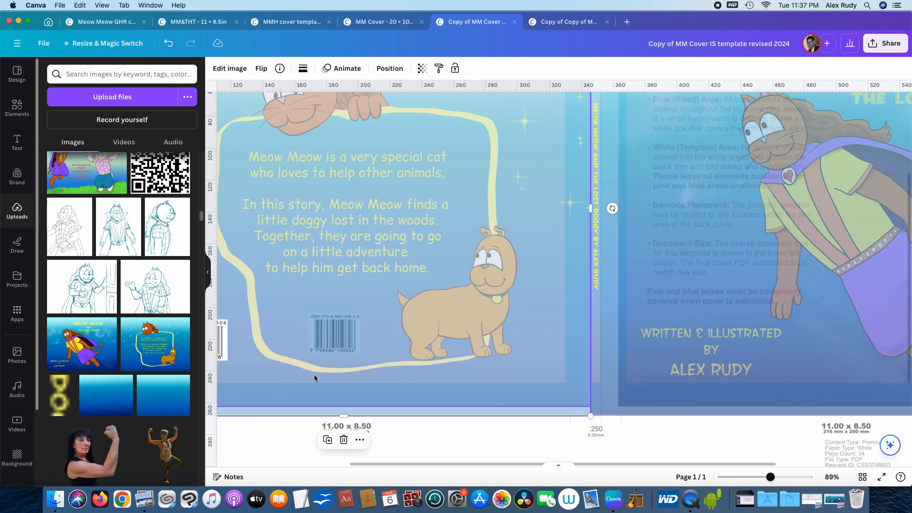
{"action": "left_click_drag", "start_coordinate": [751, 465], "coordinate": [879, 462]}
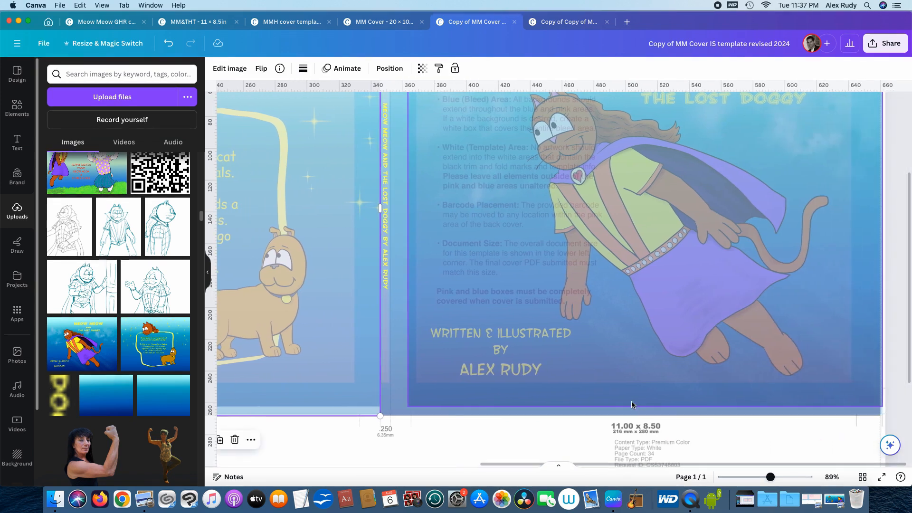
{"action": "scroll", "coordinate": [797, 338], "scroll_direction": "up", "scroll_amount": 3}
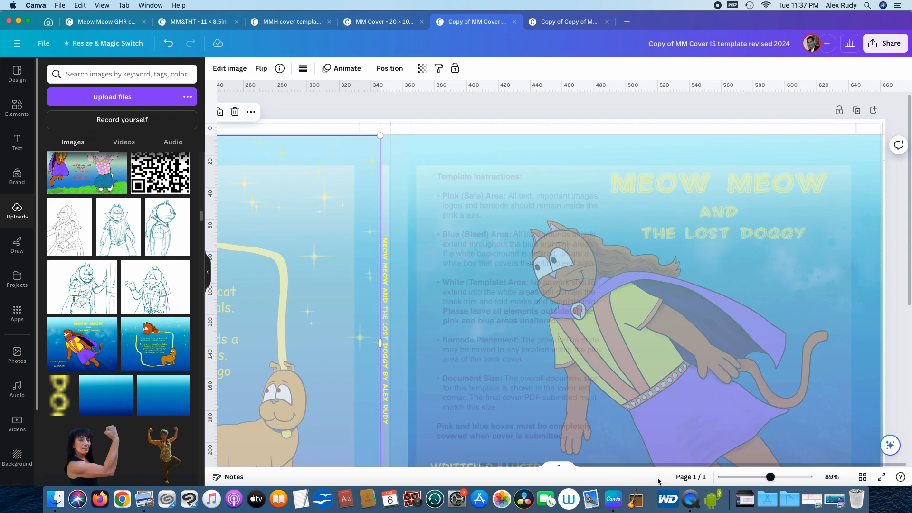
{"action": "left_click_drag", "start_coordinate": [722, 468], "coordinate": [469, 447]}
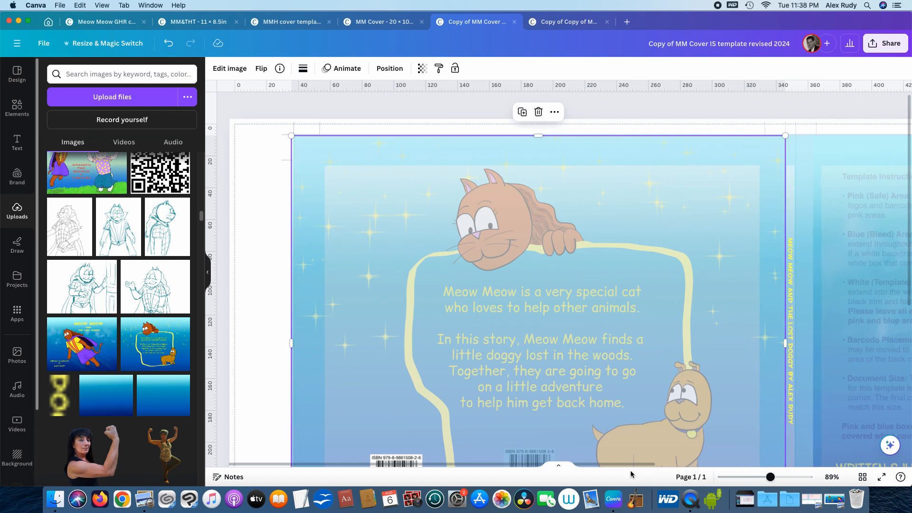
{"action": "scroll", "coordinate": [631, 466], "scroll_direction": "left", "scroll_amount": 2}
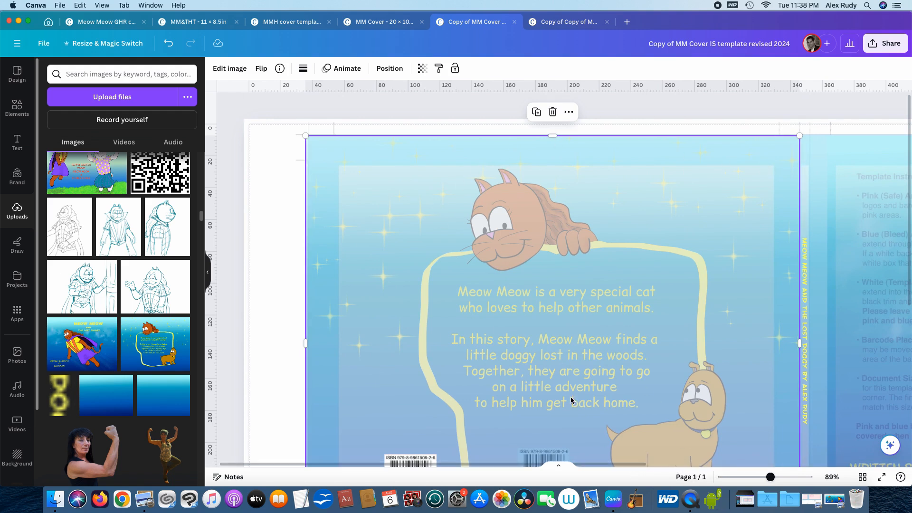
{"action": "scroll", "coordinate": [705, 375], "scroll_direction": "down", "scroll_amount": 5}
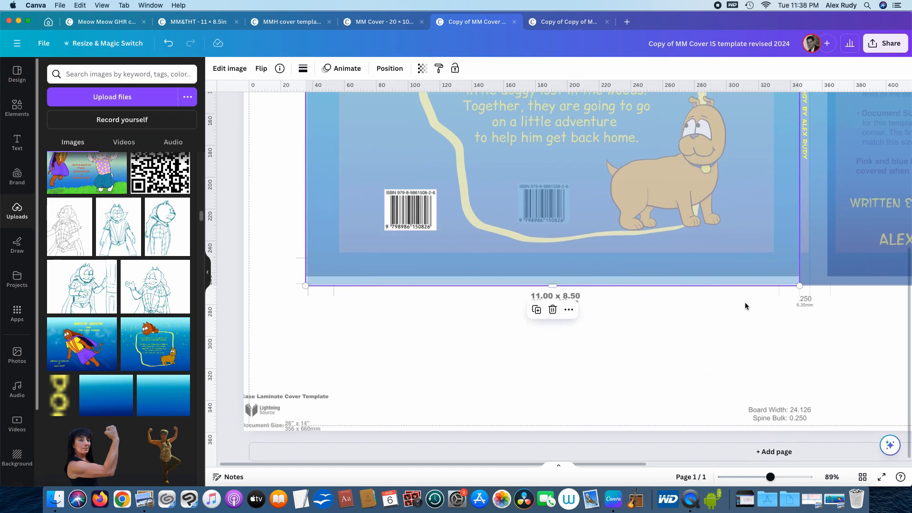
{"action": "left_click_drag", "start_coordinate": [615, 463], "coordinate": [683, 402]}
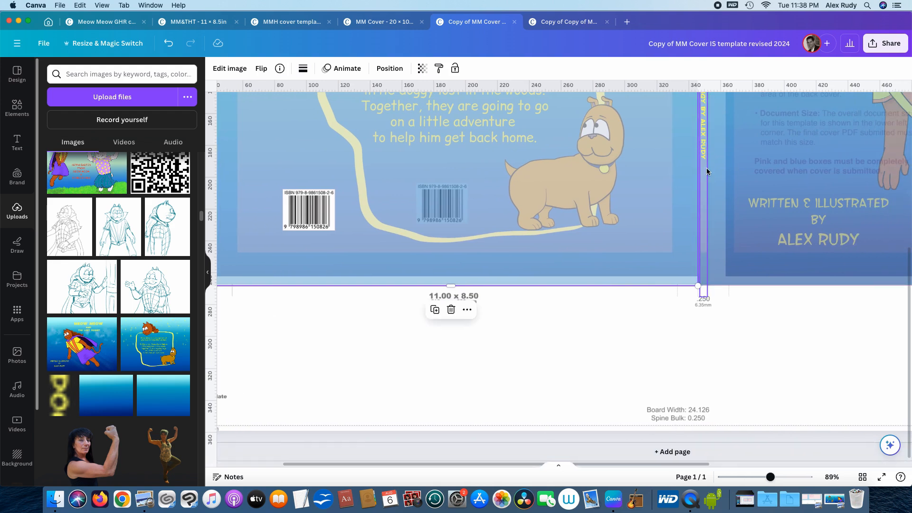
{"action": "left_click_drag", "start_coordinate": [629, 465], "coordinate": [831, 422]}
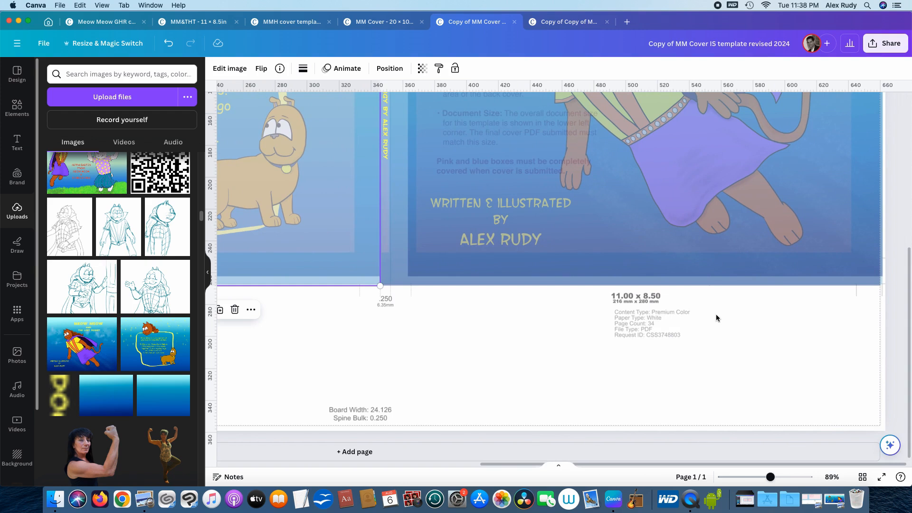
{"action": "scroll", "coordinate": [717, 318], "scroll_direction": "up", "scroll_amount": 5}
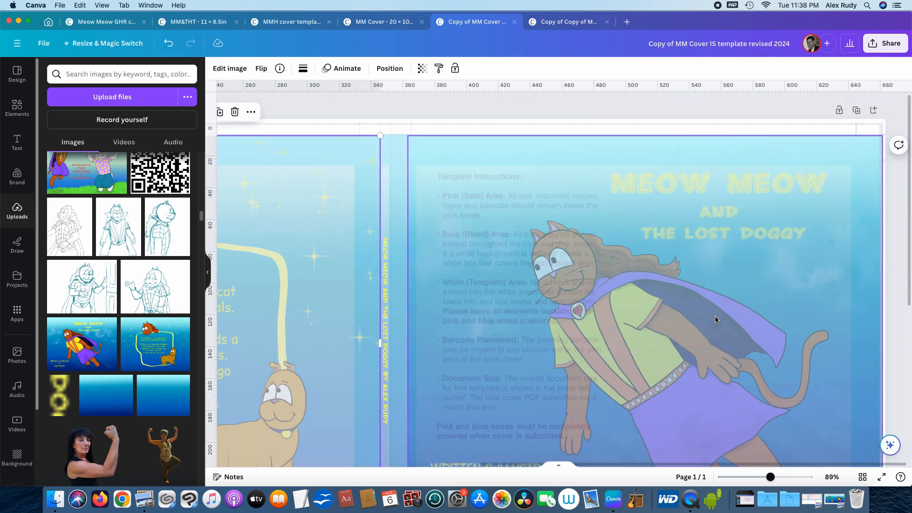
{"action": "scroll", "coordinate": [714, 317], "scroll_direction": "down", "scroll_amount": 4}
{"action": "left_click_drag", "start_coordinate": [771, 477], "coordinate": [756, 477]}
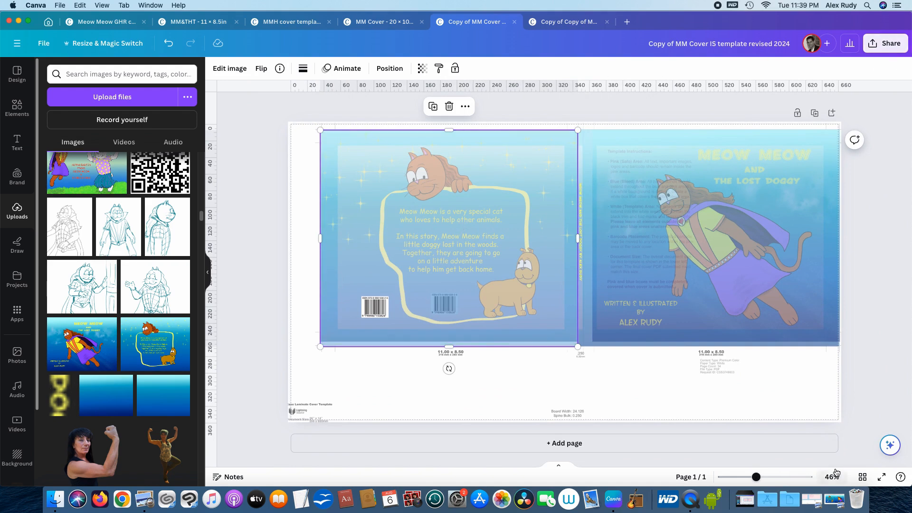
- Minimize the Canva window and bring up MM Cover IS template revised 2024.pdf in Preview
{"action": "left_click", "coordinate": [19, 21]}
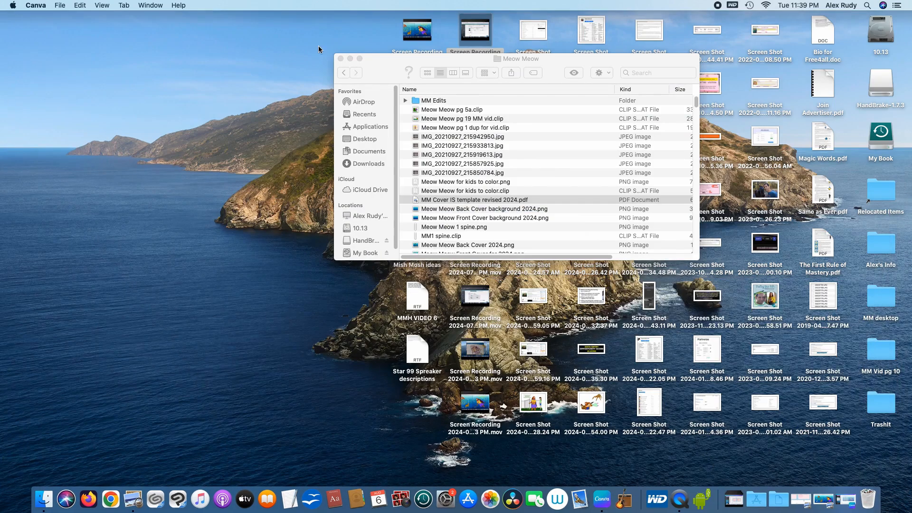
{"action": "left_click", "coordinate": [806, 497]}
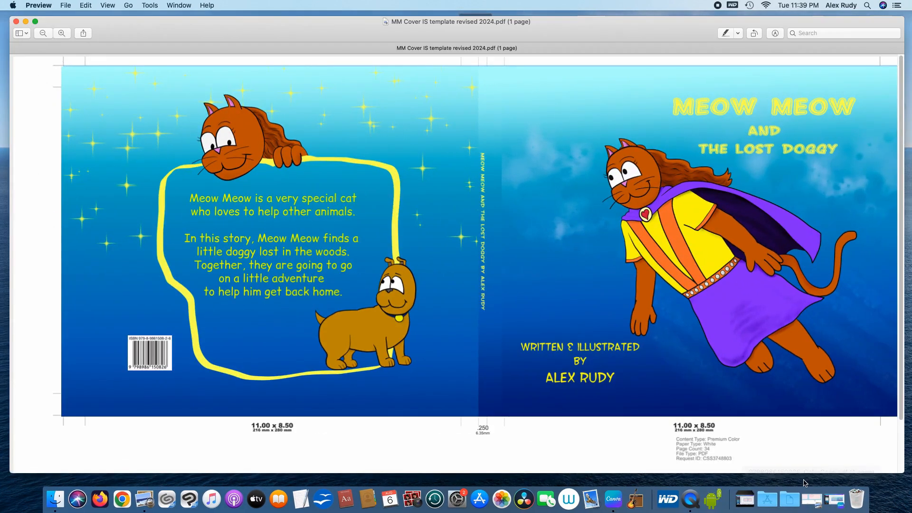